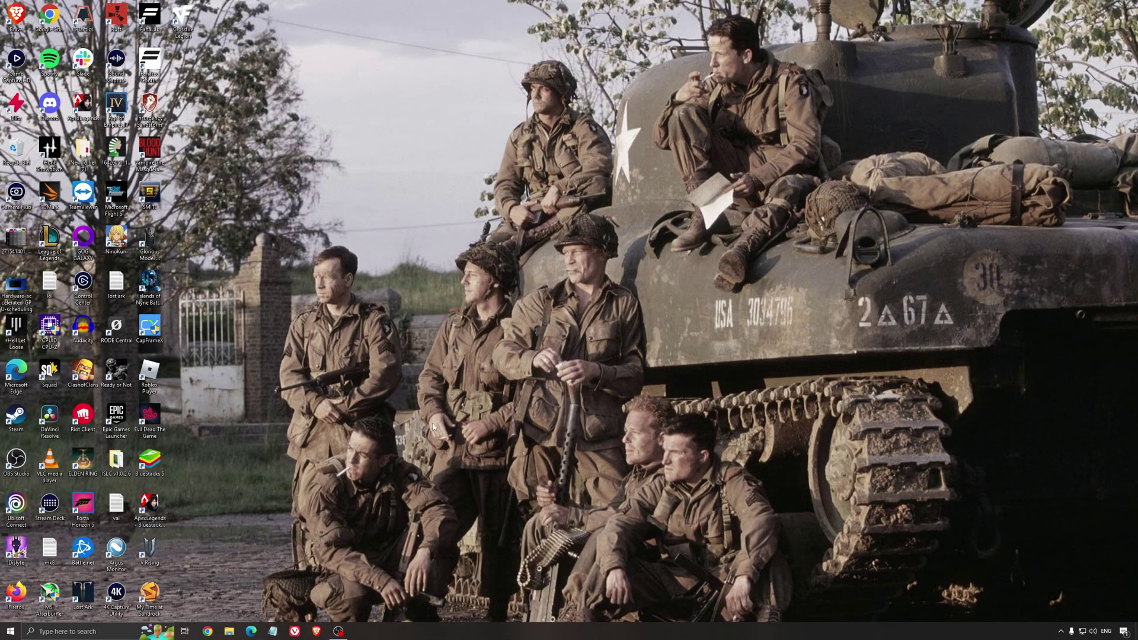
- Check that Game Mode is on and Xbox Game Bar is off, then view the Captures settings
left_click(100, 632)
type("game mo")
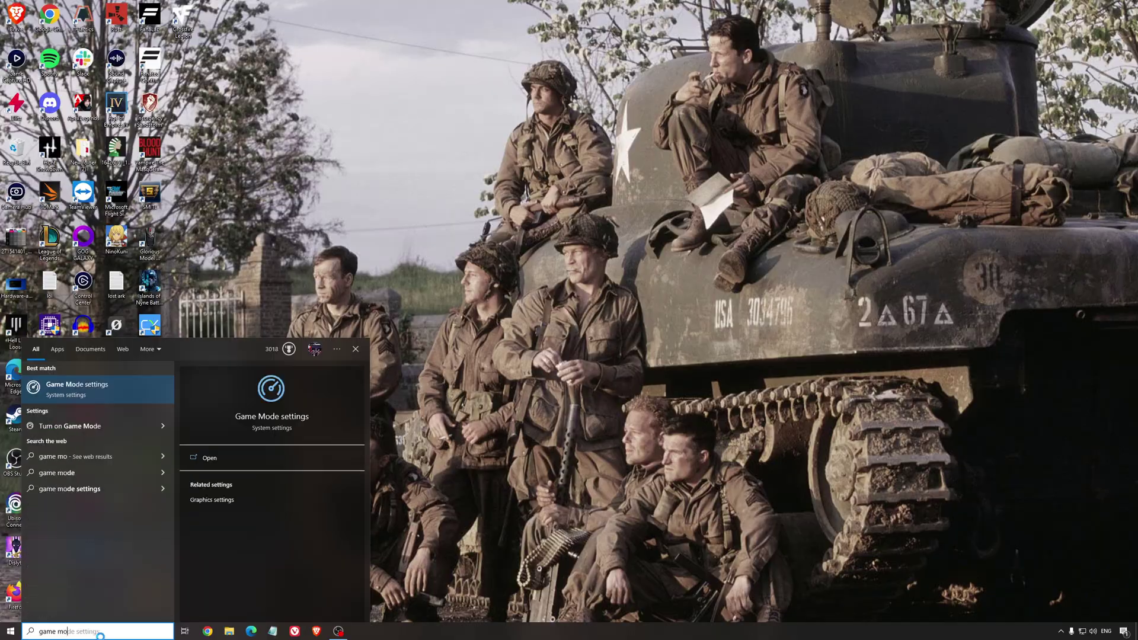
key("Return")
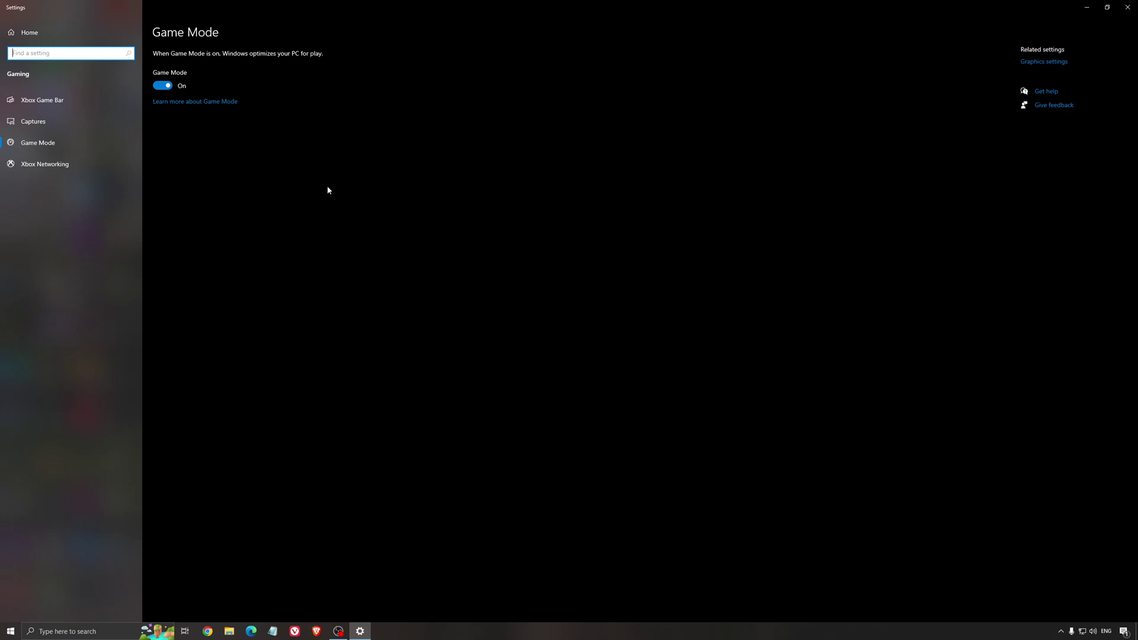
left_click(73, 106)
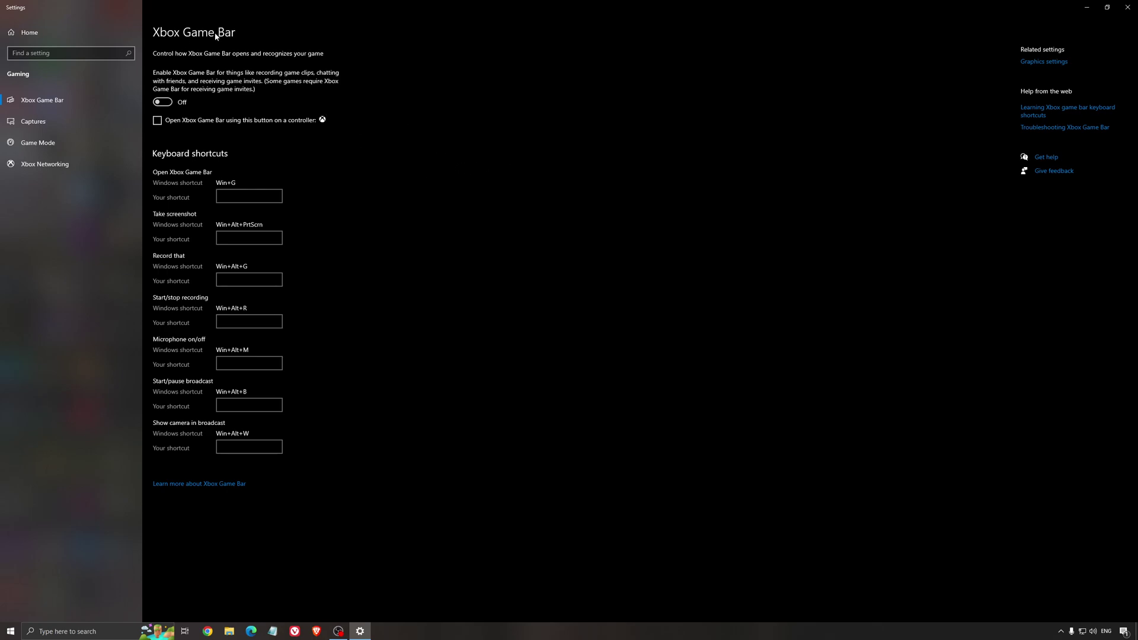
left_click(53, 123)
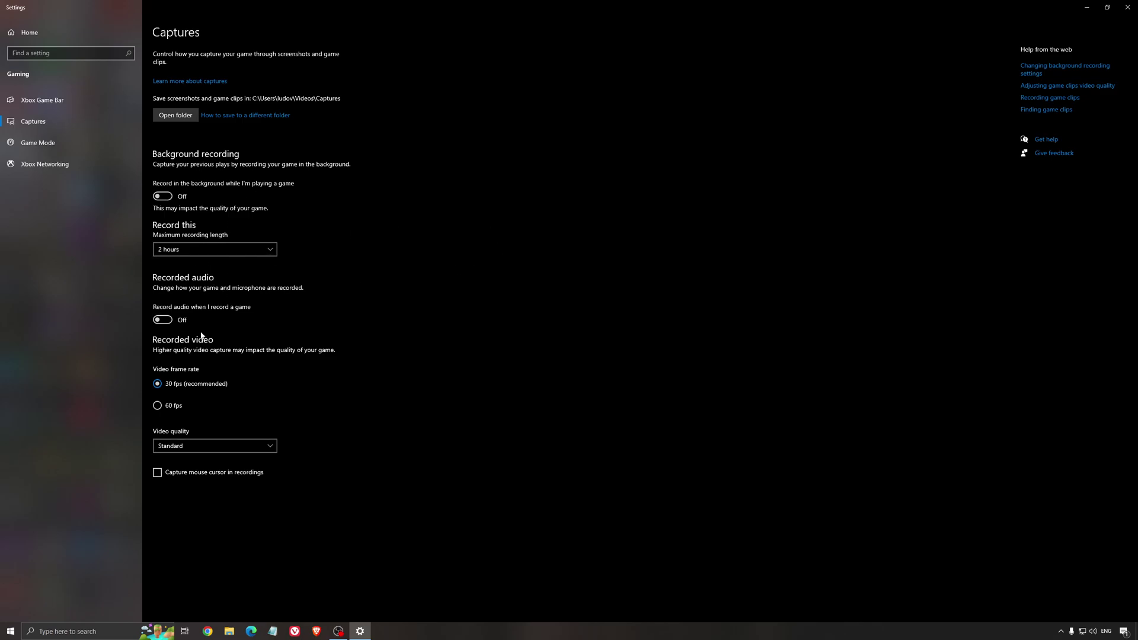
- Close Settings, view the screenshot showing hardware-accelerated GPU scheduling On, then close Photos
left_click(1128, 8)
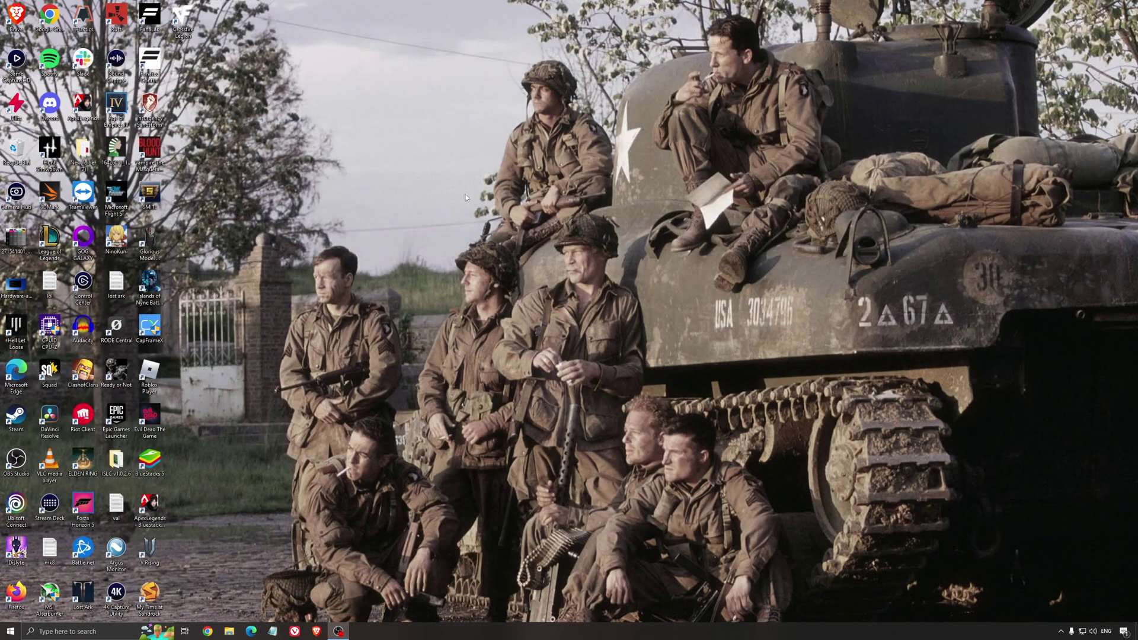
double_click(16, 286)
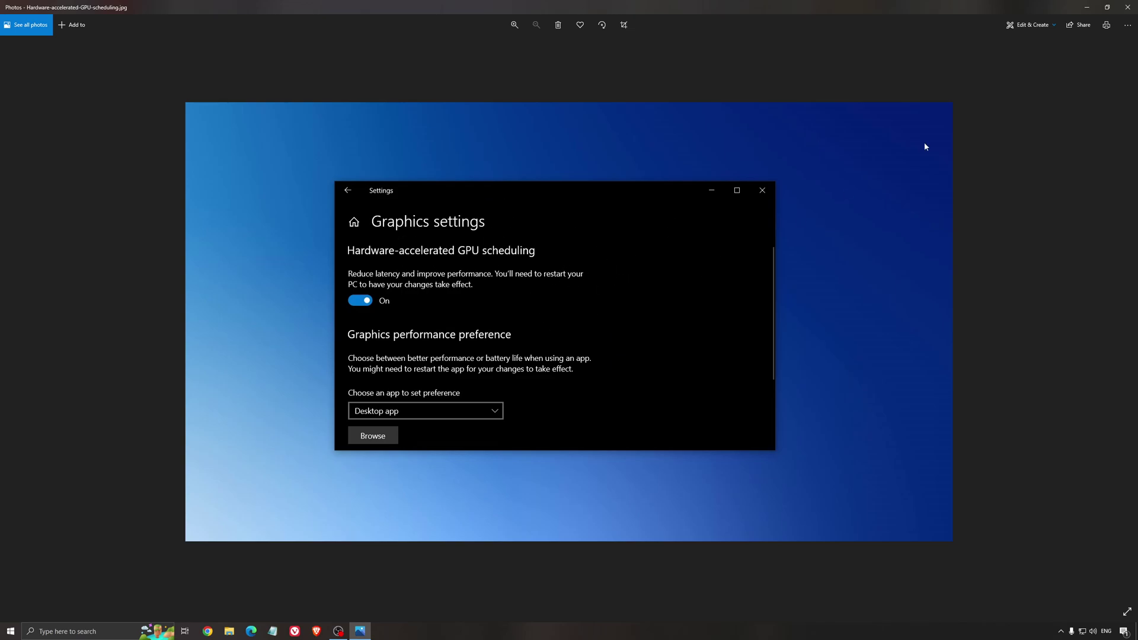
left_click(1127, 7)
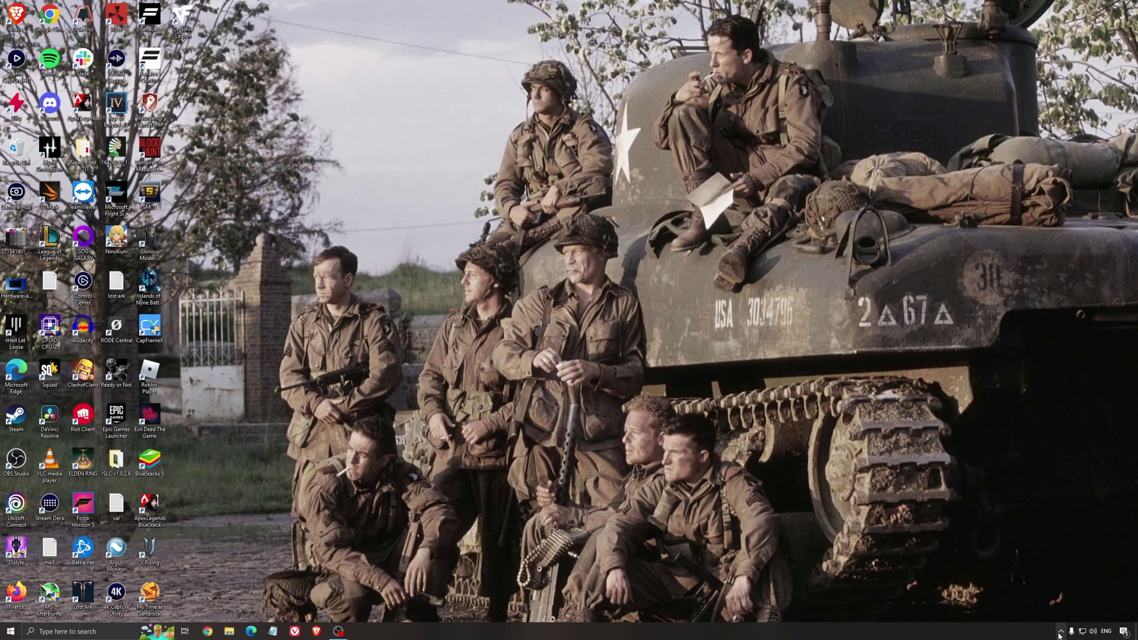
- Launch AMD Radeon Software from the system tray and confirm driver 22.5.2 is up to date
left_click(1061, 631)
left_click(1070, 596)
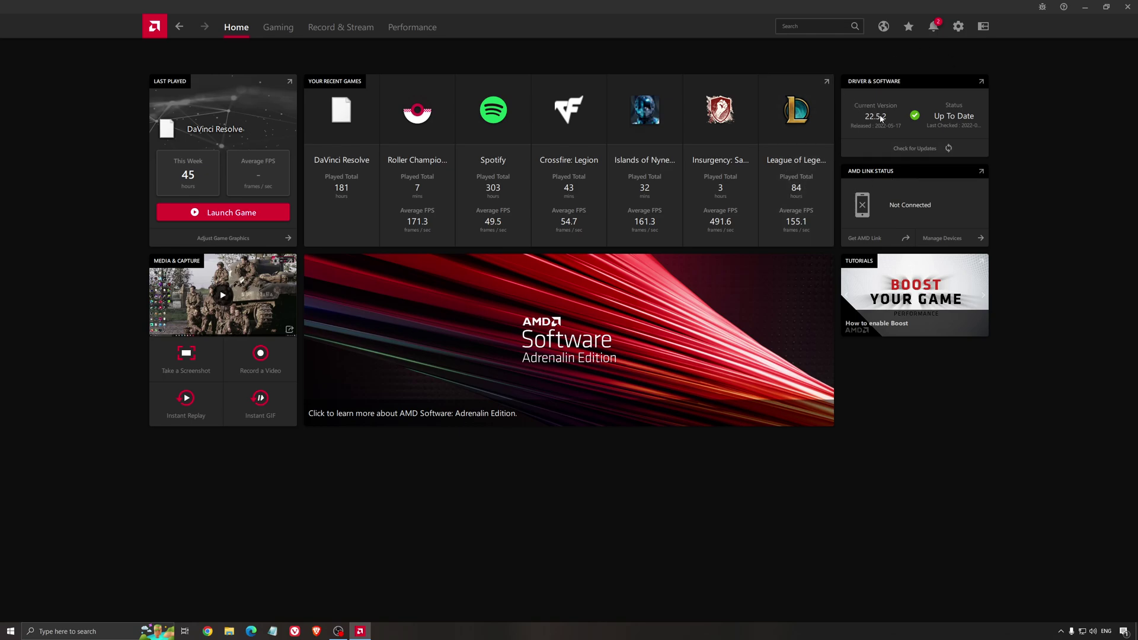
left_click(898, 148)
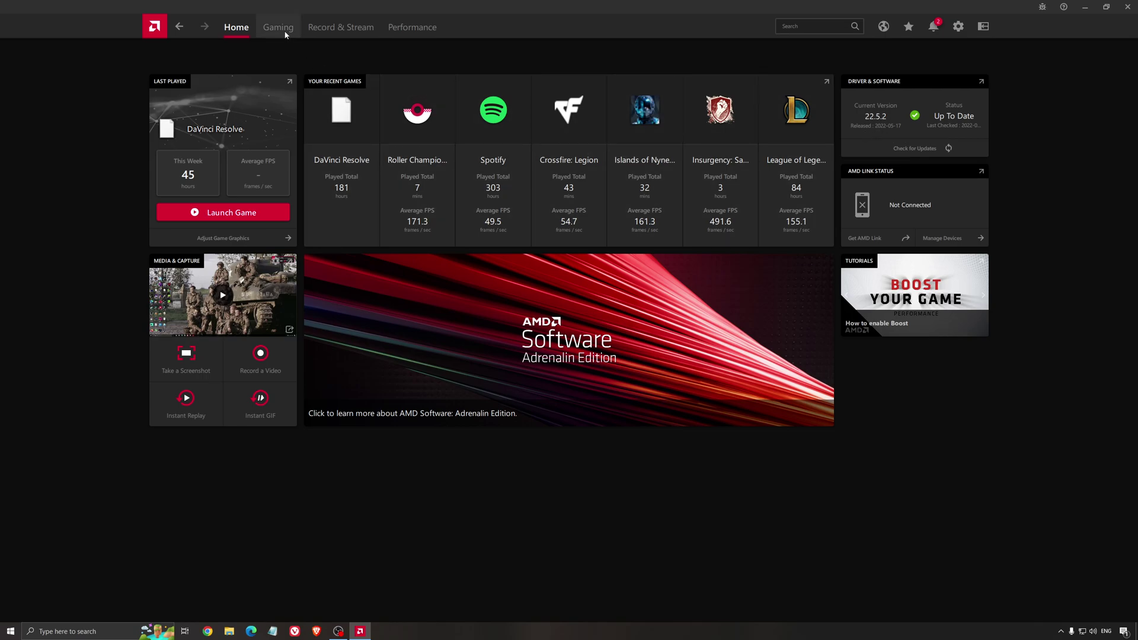
- Review the Custom Global Graphics profile with Radeon Chill at 168 FPS, then close AMD Software
left_click(278, 28)
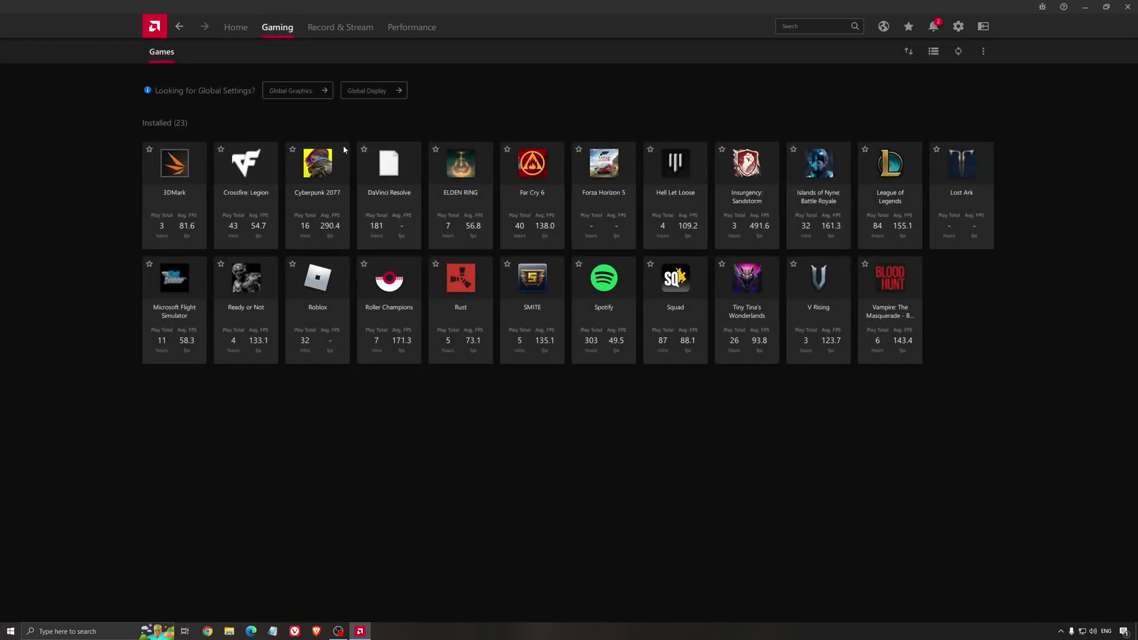
left_click(325, 91)
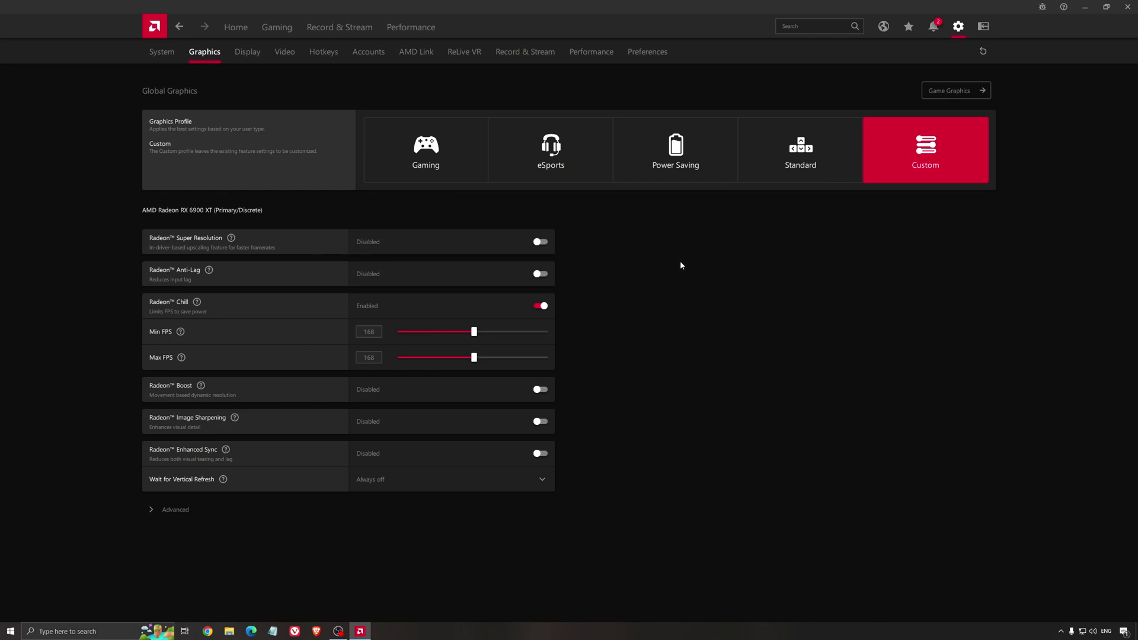
left_click(1127, 7)
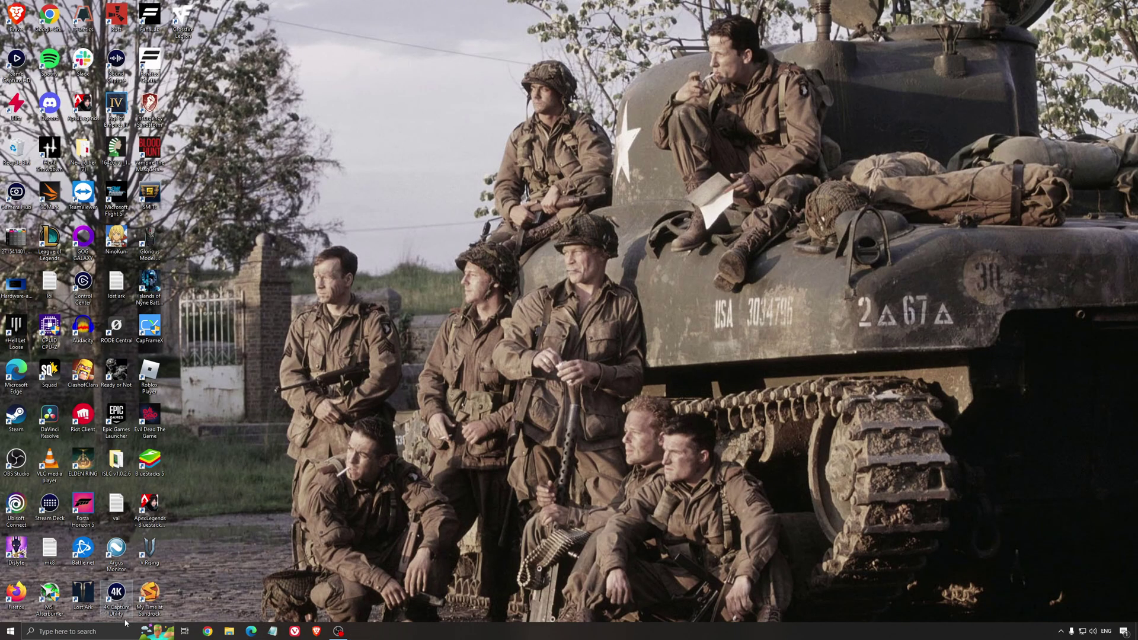
- Search 'power' to bring up Power Options and confirm High performance is the active plan
left_click(111, 633)
type("power")
key("Return")
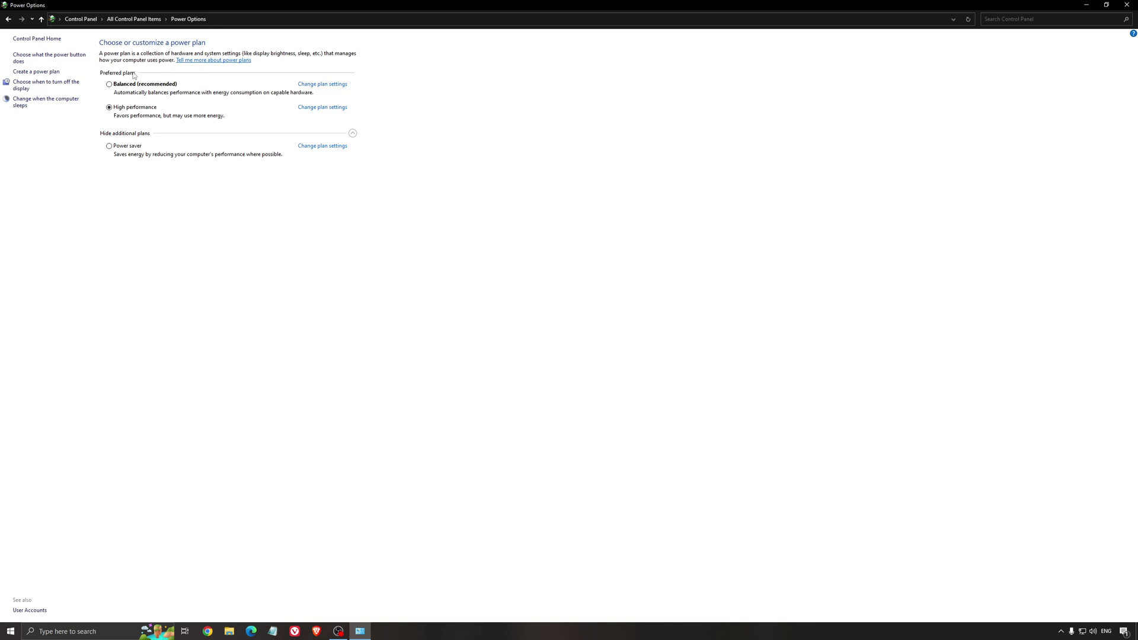
- Close Power Options and start ISLC with 1024 MB list size and 16000 MB free-memory thresholds, minimized
left_click(1127, 4)
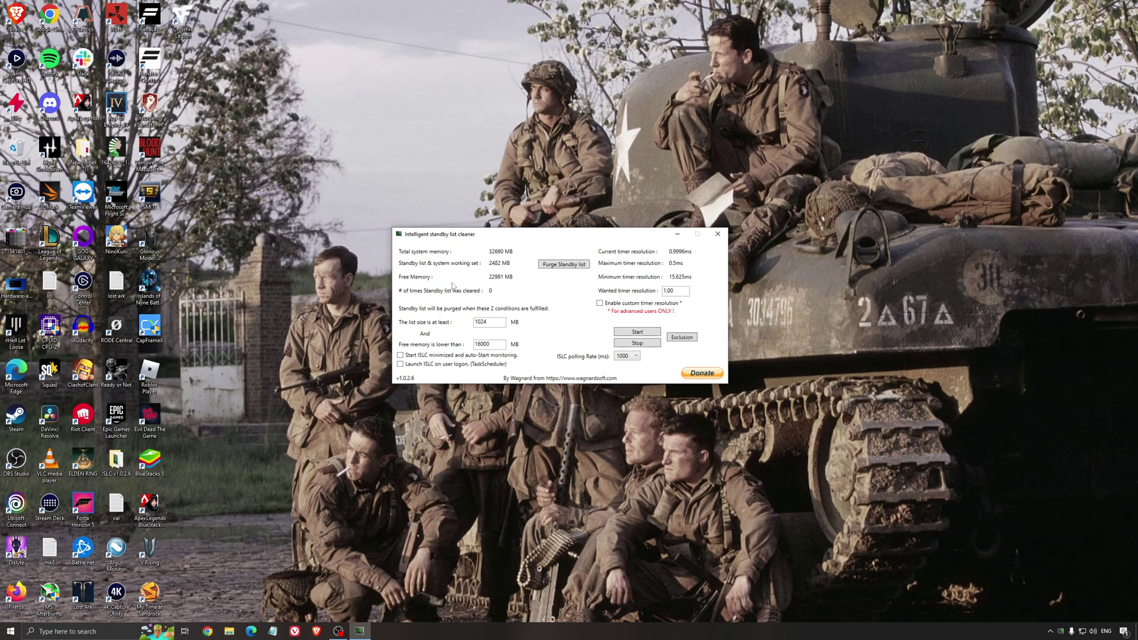
left_click_drag(477, 241, 474, 246)
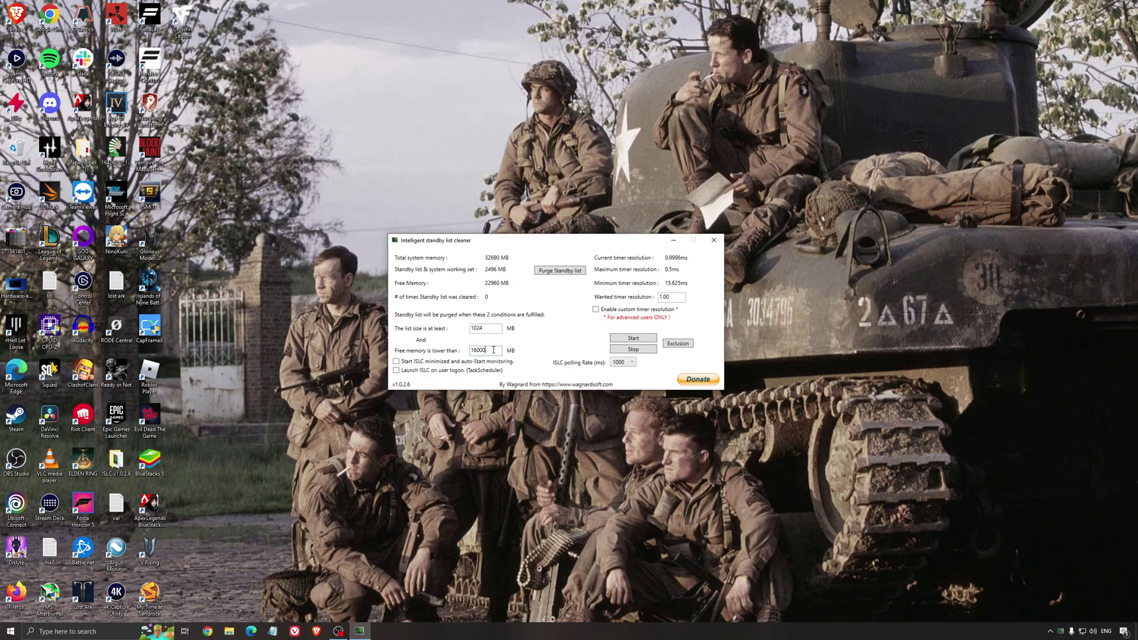
left_click_drag(487, 351, 449, 351)
left_click(634, 338)
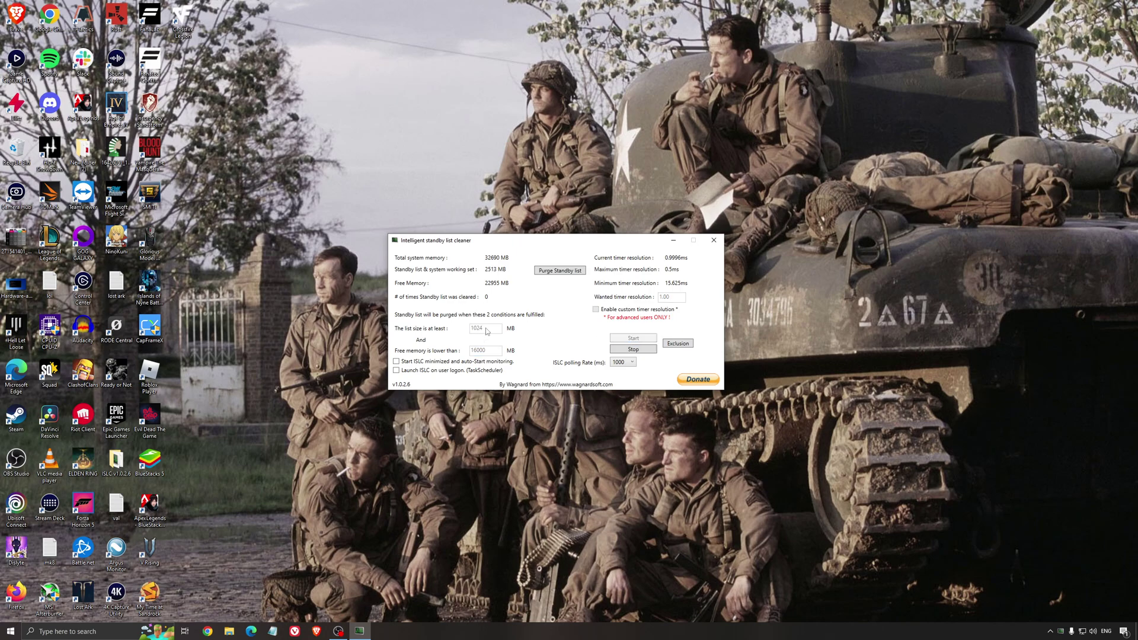
left_click_drag(603, 240, 641, 240)
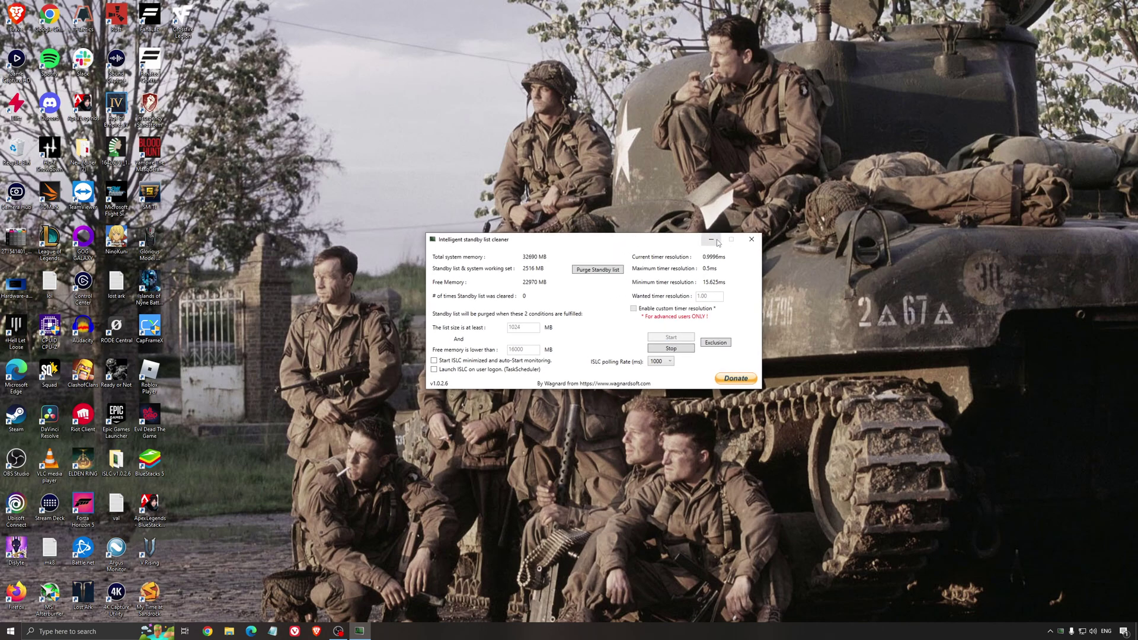
left_click(711, 239)
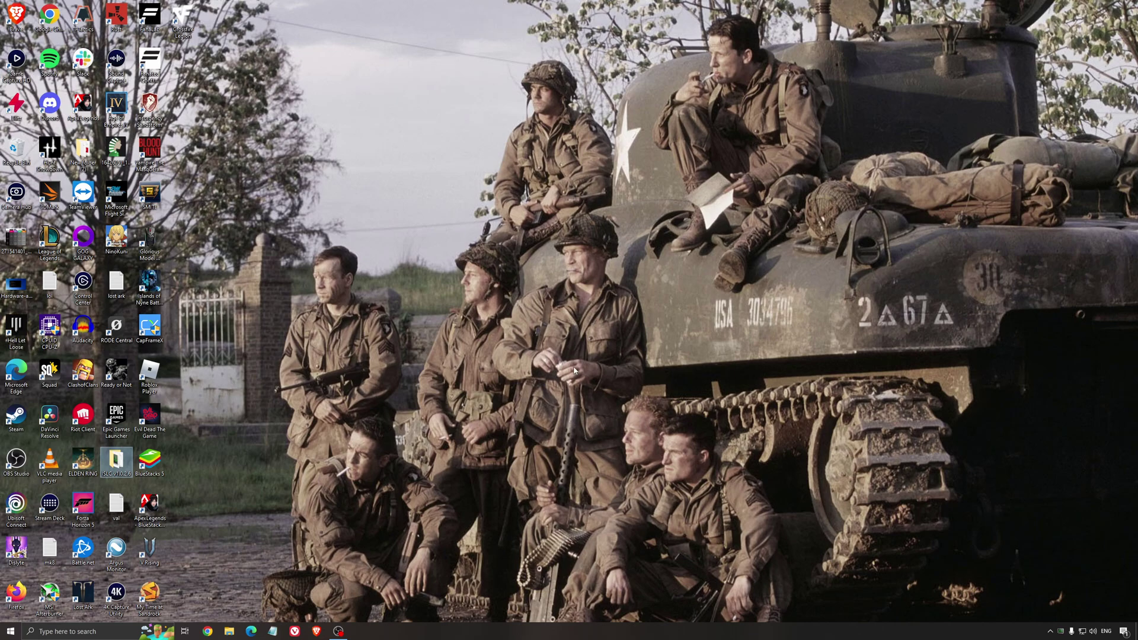
left_click(551, 322)
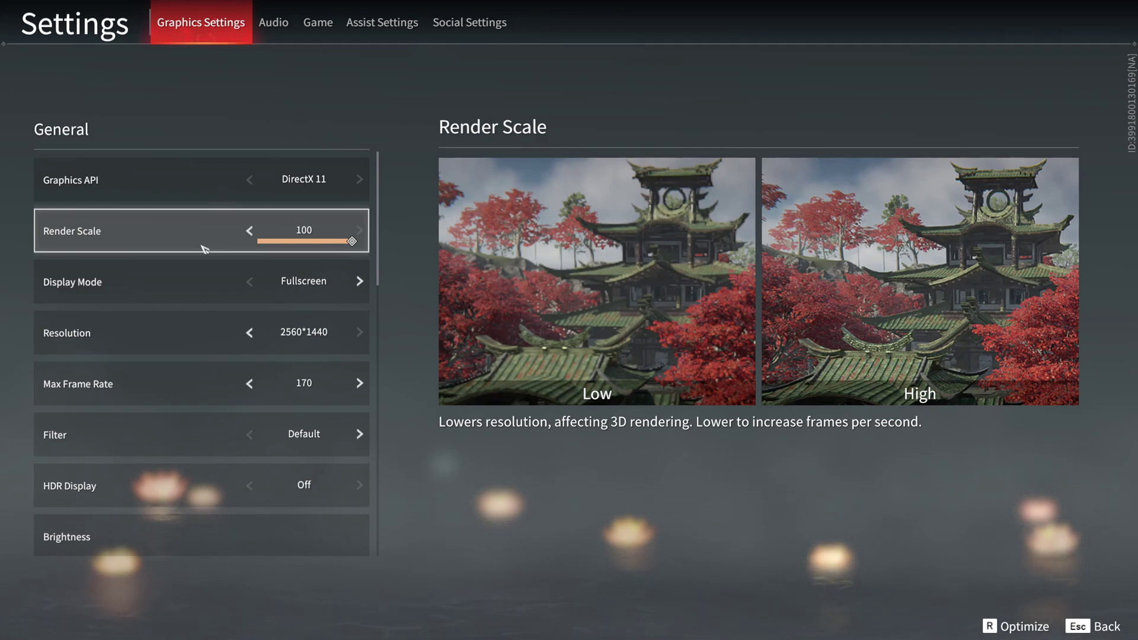
- Scroll the Naraka graphics settings down to the Max Frame Rate row, capped at 170
scroll(175, 320, "down", 1)
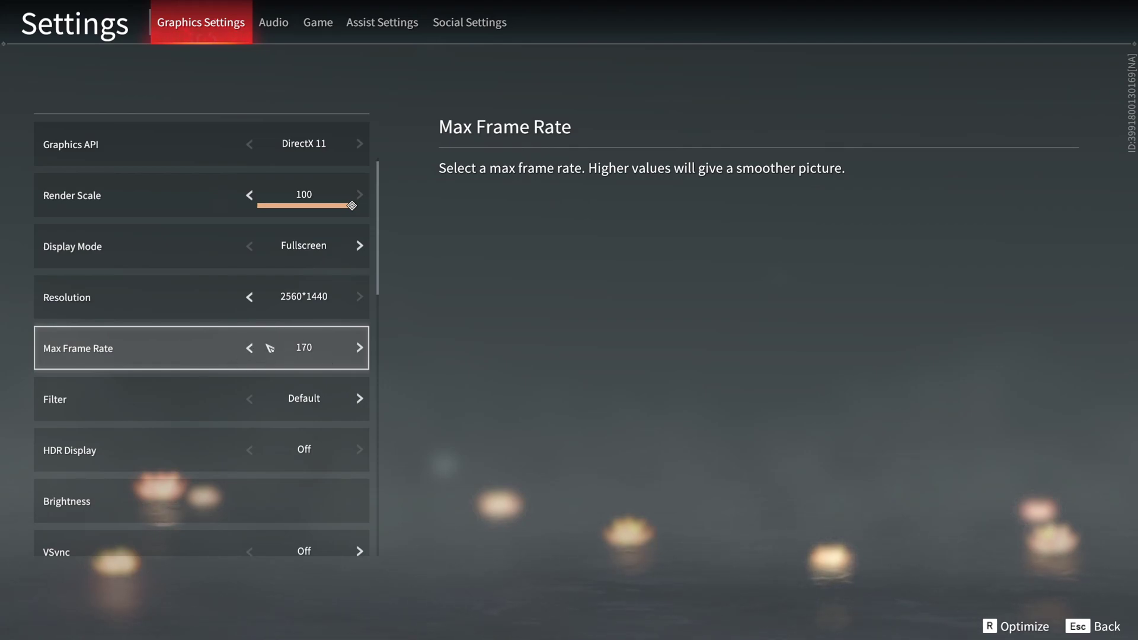
scroll(252, 380, "down", 1)
scroll(306, 330, "down", 1)
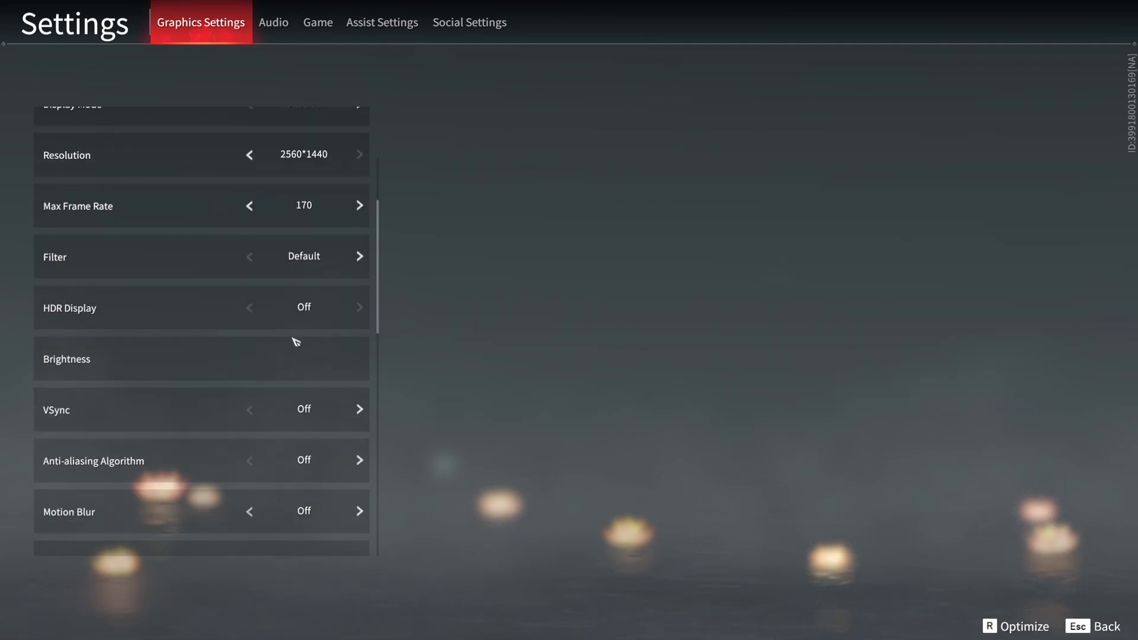
scroll(321, 318, "down", 1)
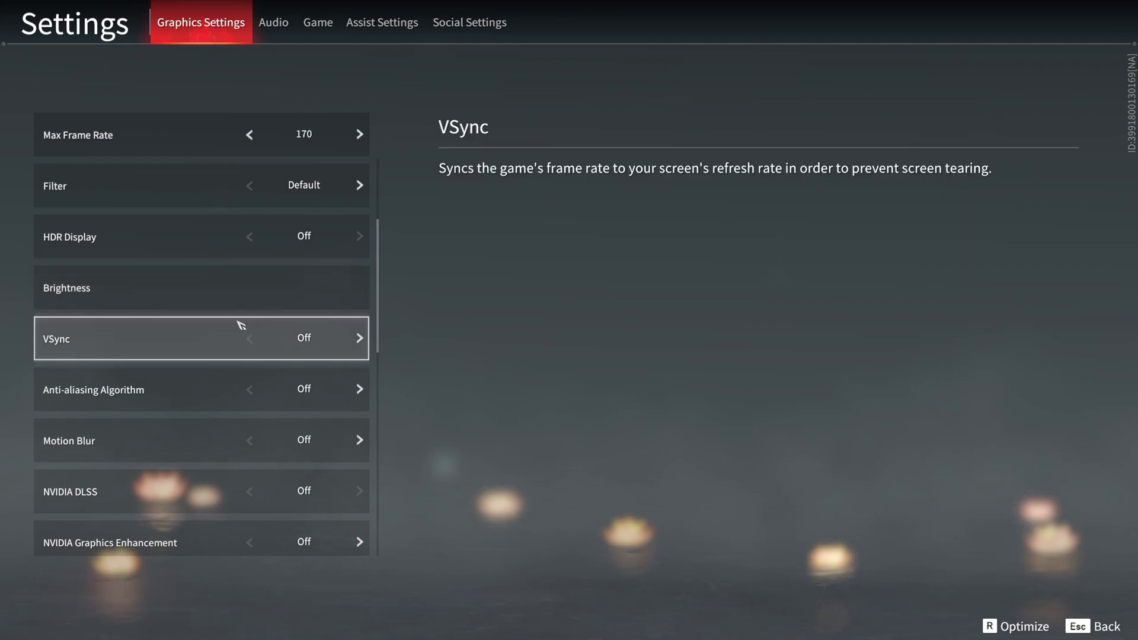
scroll(237, 368, "down", 3)
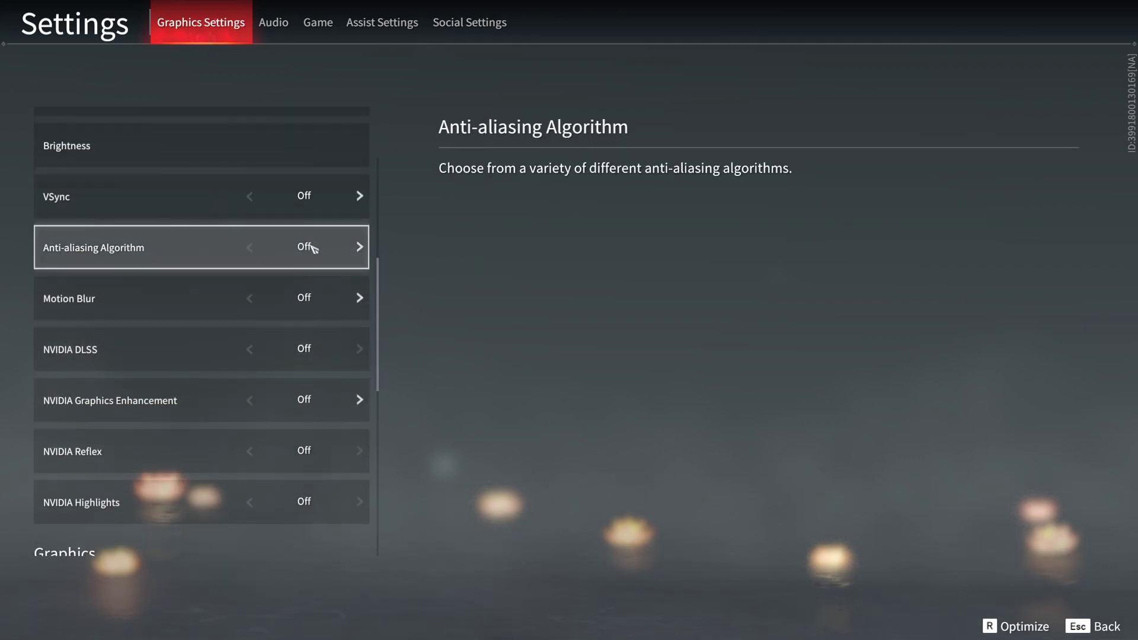
left_click(360, 248)
left_click(360, 248)
left_click(251, 248)
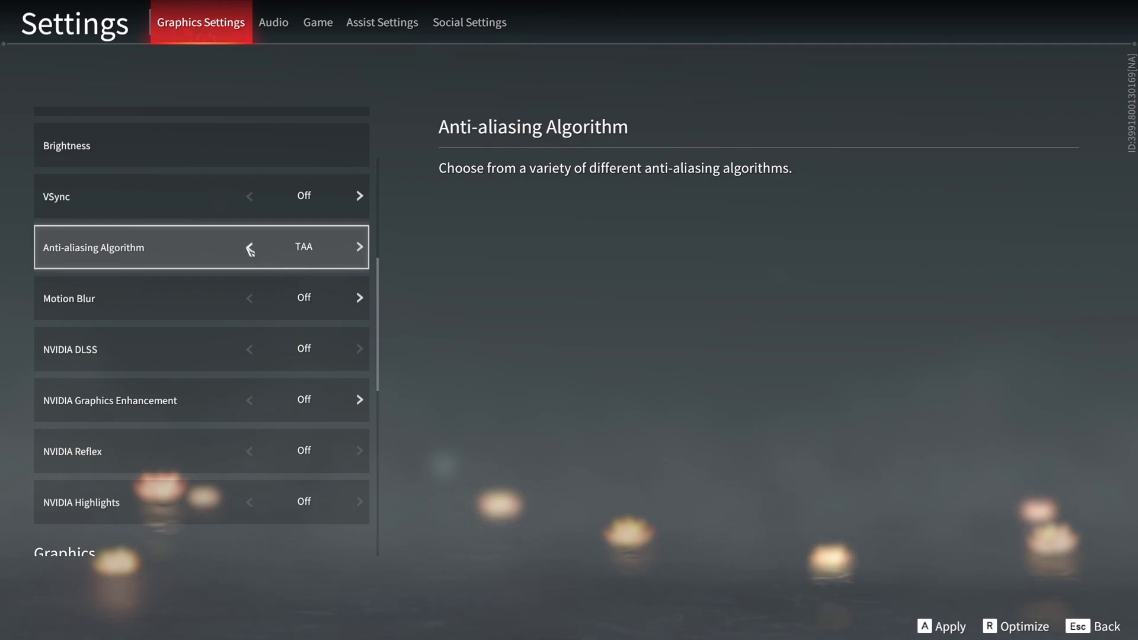
left_click(249, 249)
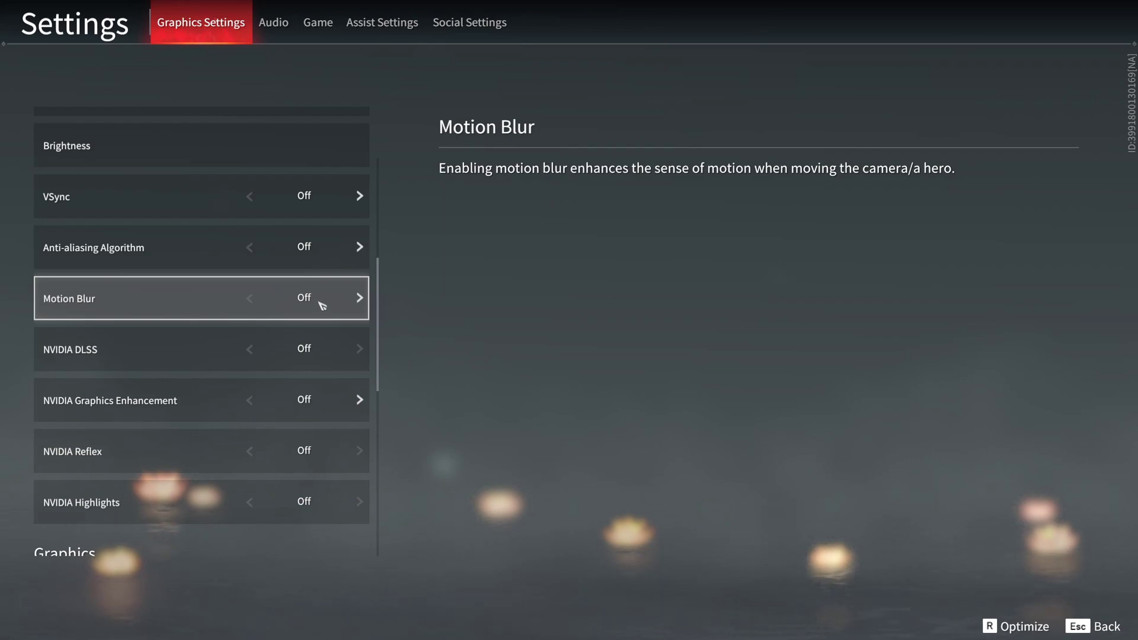
scroll(309, 305, "down", 1)
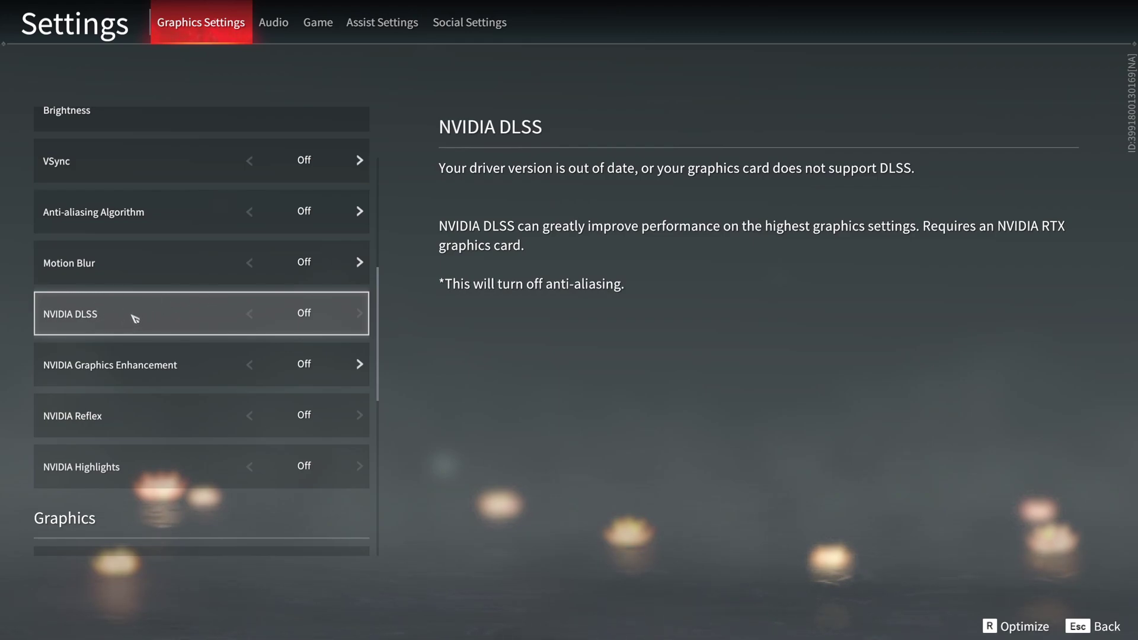
scroll(132, 326, "down", 1)
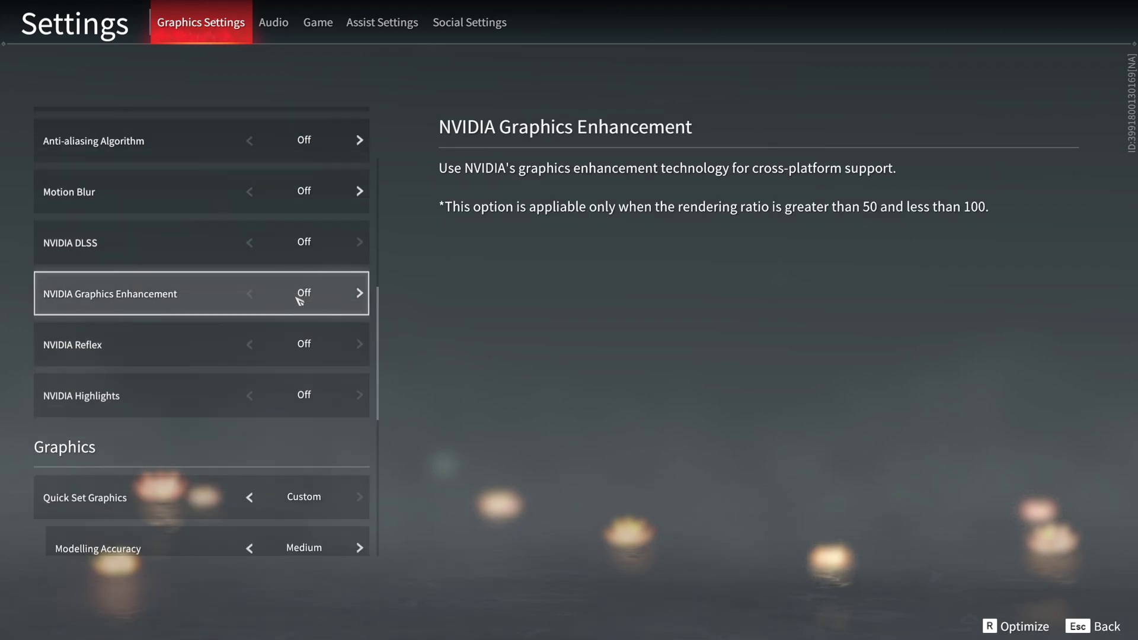
scroll(302, 299, "down", 1)
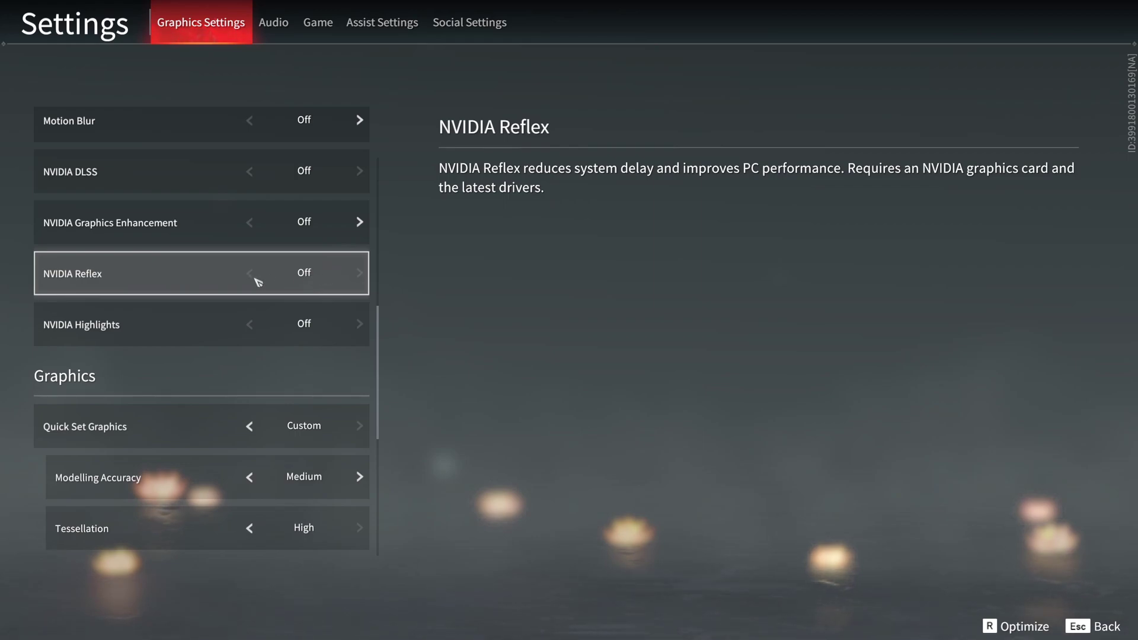
scroll(95, 293, "down", 1)
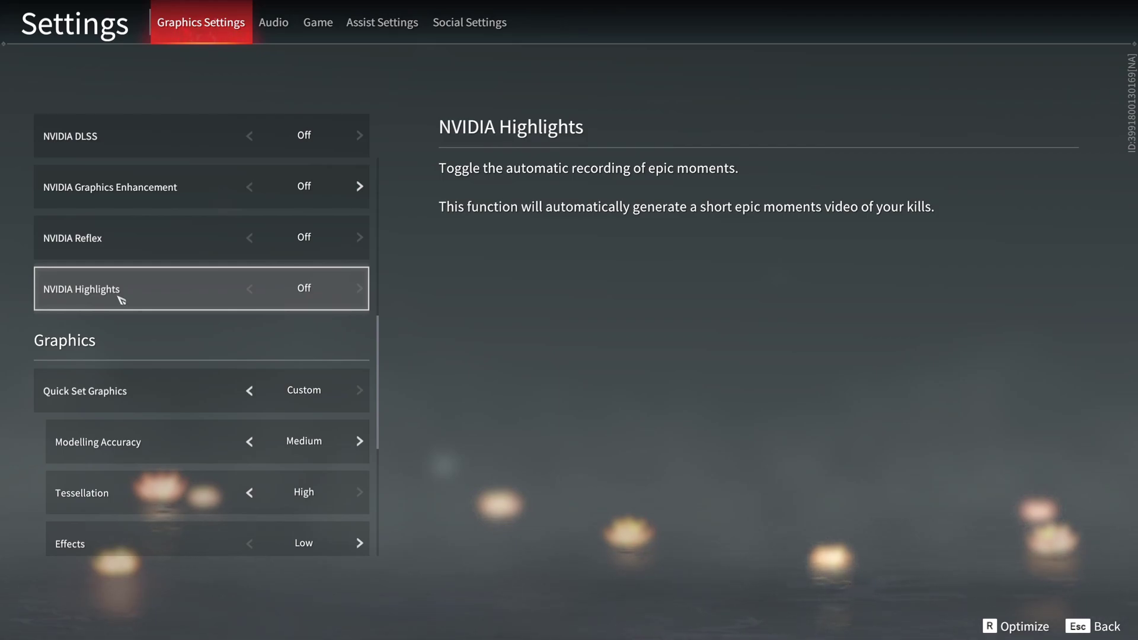
scroll(128, 300, "down", 3)
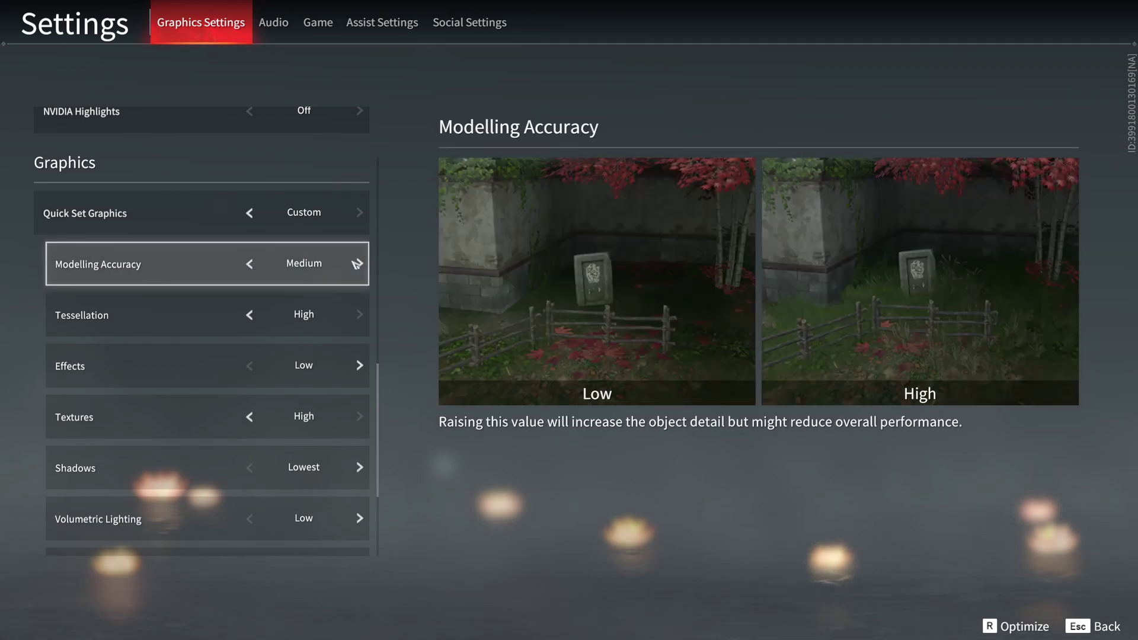
left_click(253, 267)
left_click(253, 267)
left_click(362, 264)
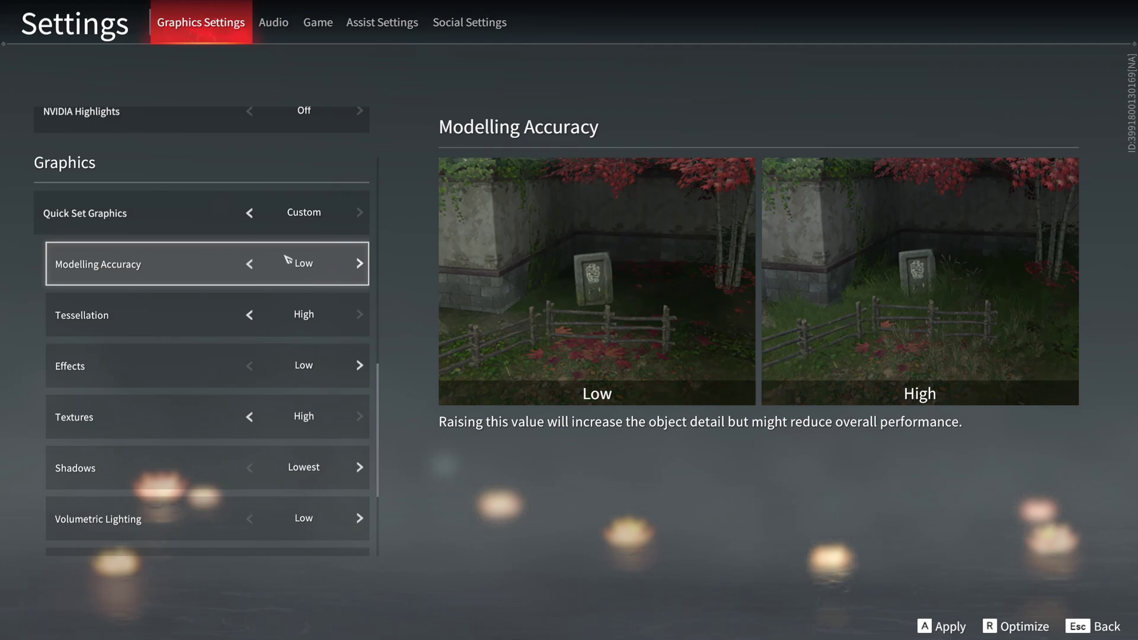
left_click(361, 265)
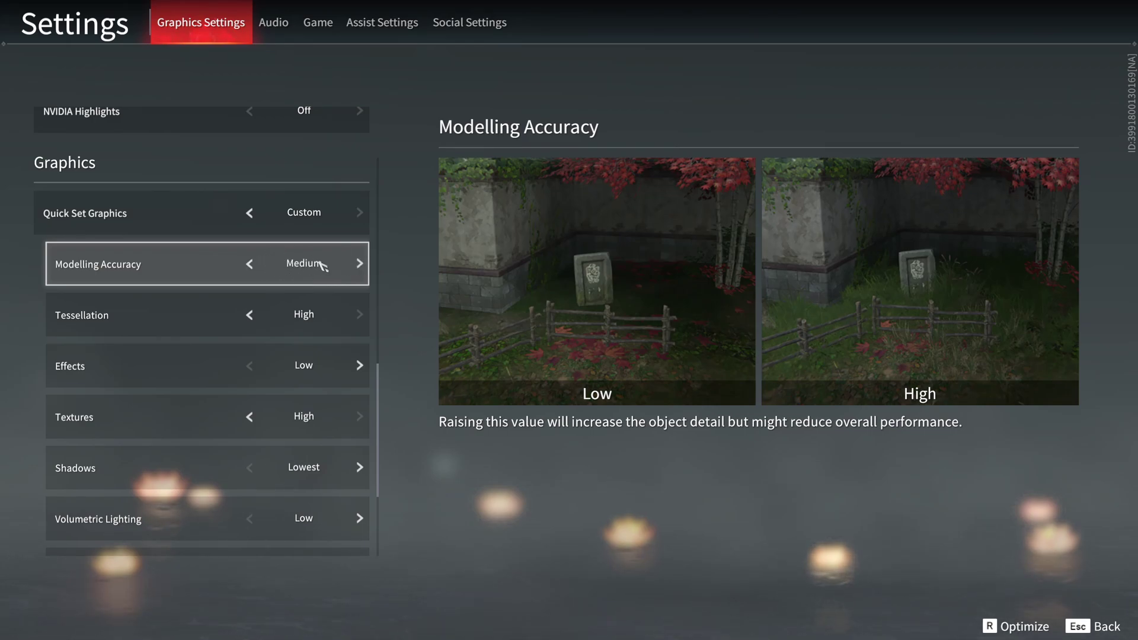
left_click(359, 267)
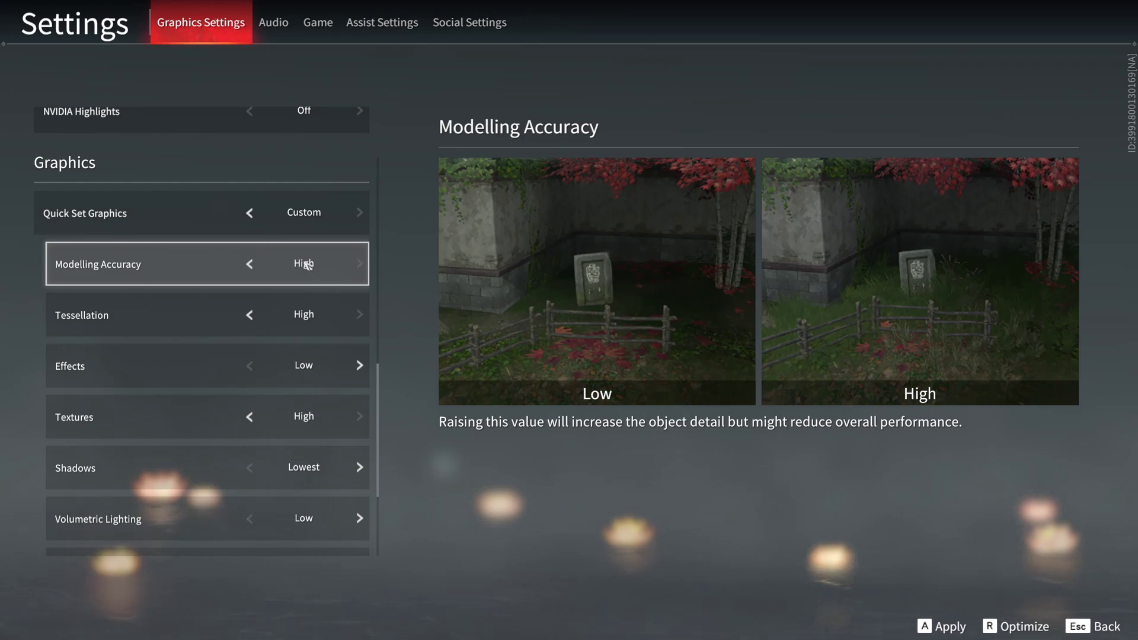
left_click(250, 265)
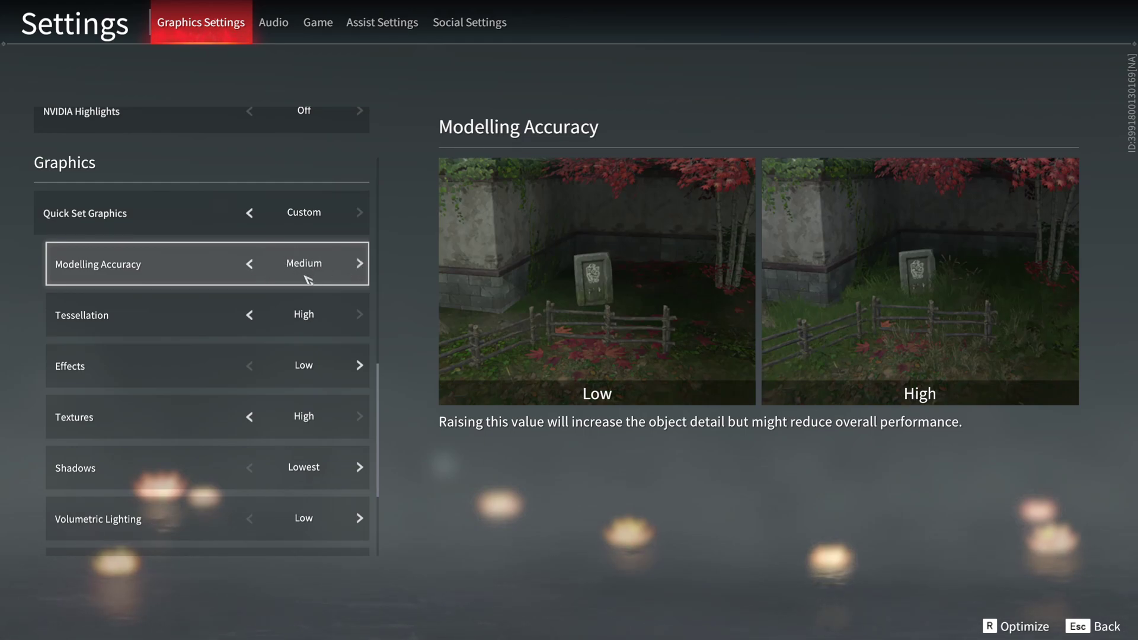
scroll(291, 267, "down", 1)
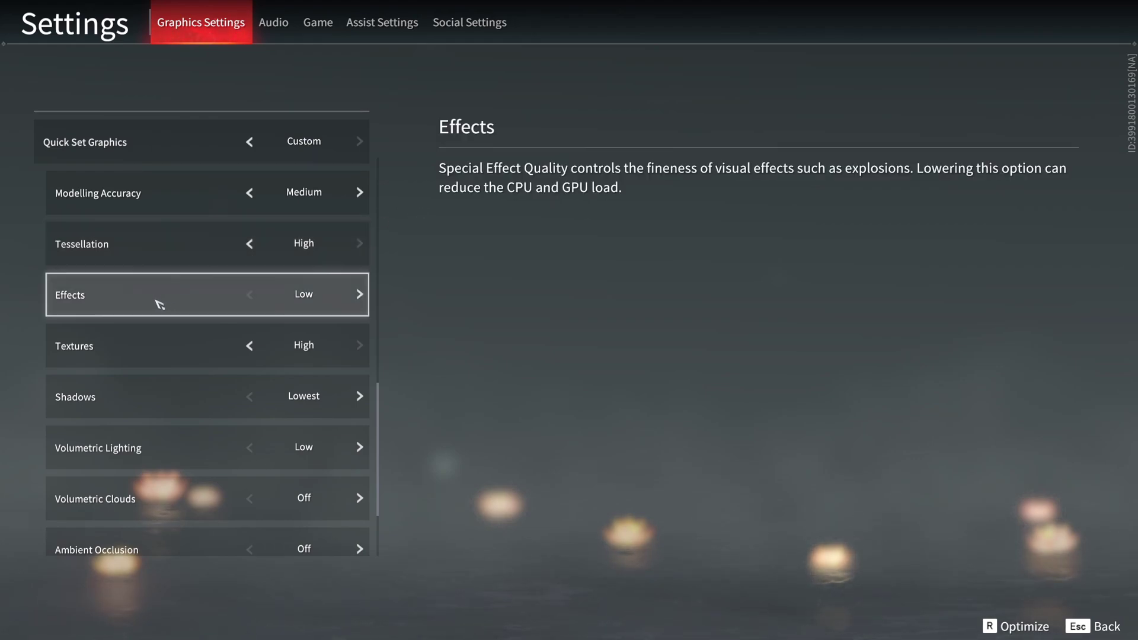
left_click(360, 294)
left_click(360, 294)
left_click(360, 294)
left_click(249, 294)
left_click(249, 294)
left_click(250, 294)
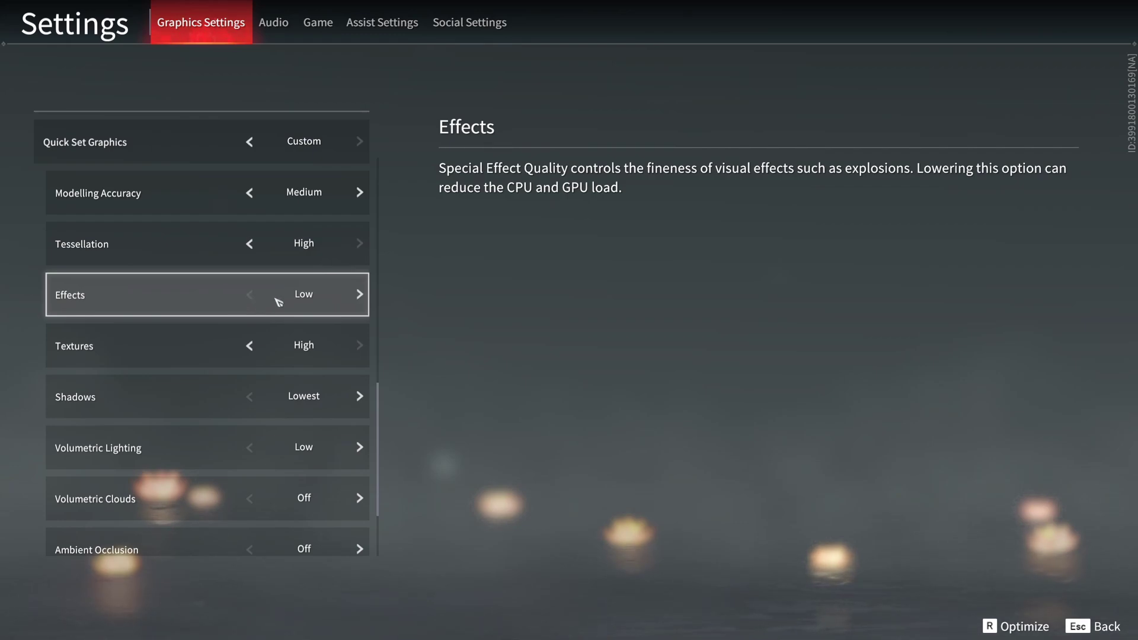
scroll(278, 303, "down", 2)
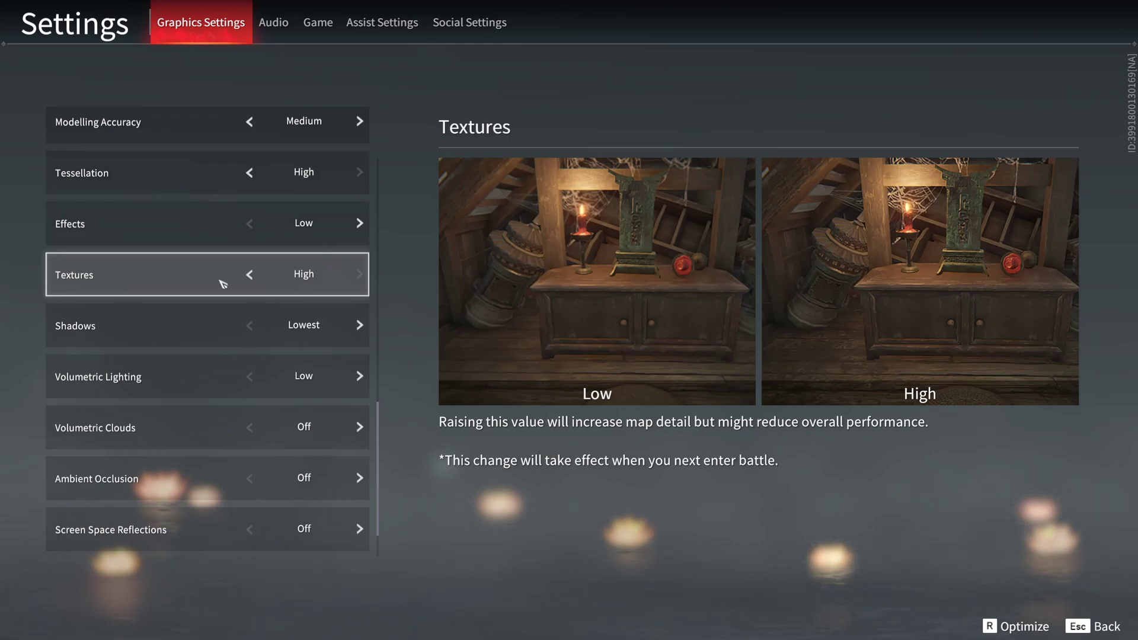
left_click(249, 276)
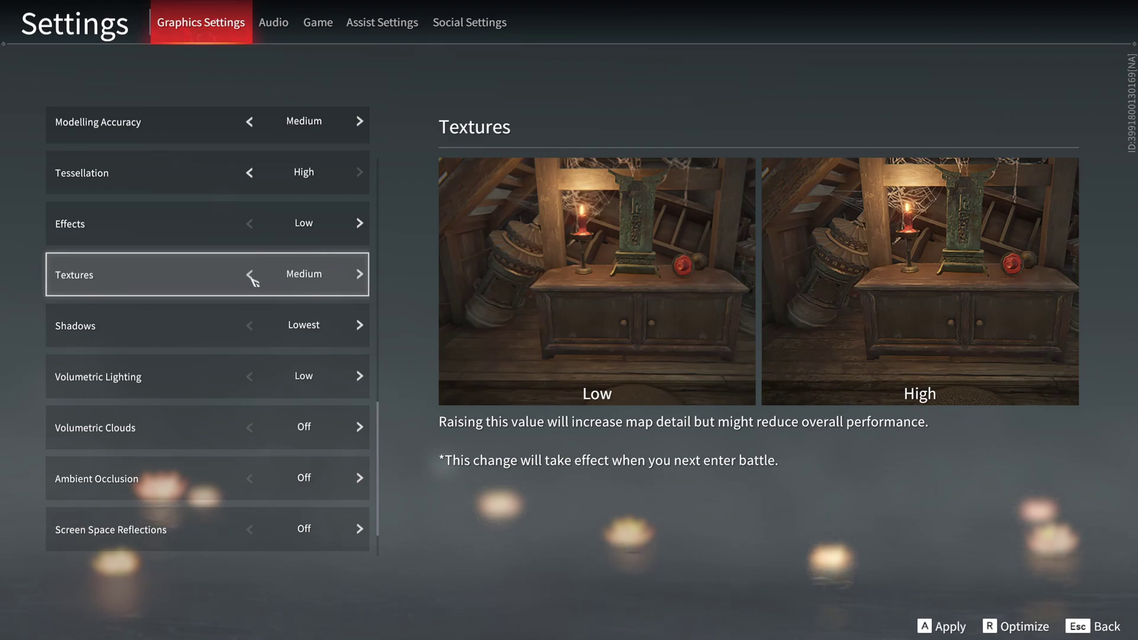
left_click(250, 275)
left_click(249, 275)
left_click(360, 274)
left_click(360, 274)
left_click(360, 274)
scroll(363, 277, "down", 1)
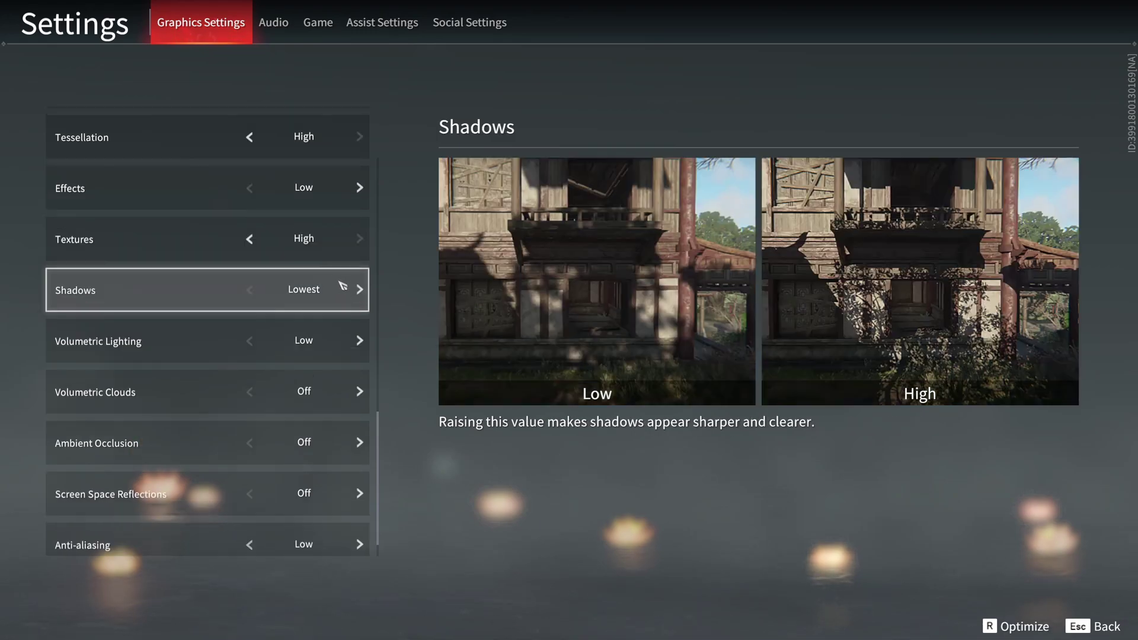
left_click(360, 290)
left_click(360, 290)
left_click(360, 290)
left_click(360, 290)
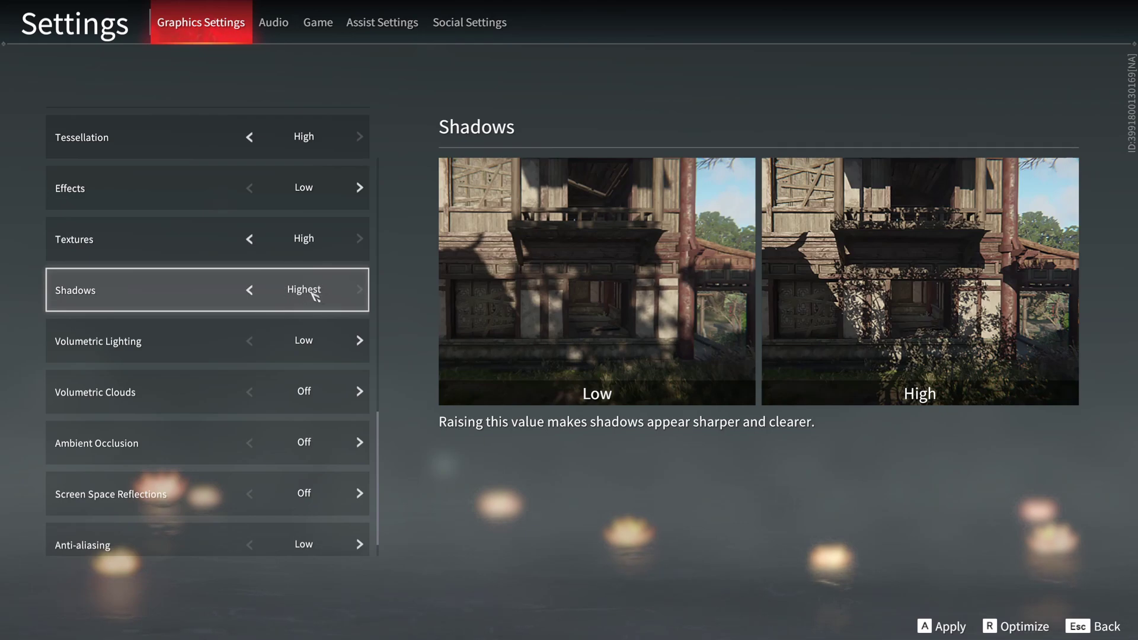
left_click(250, 290)
left_click(250, 290)
left_click(250, 290)
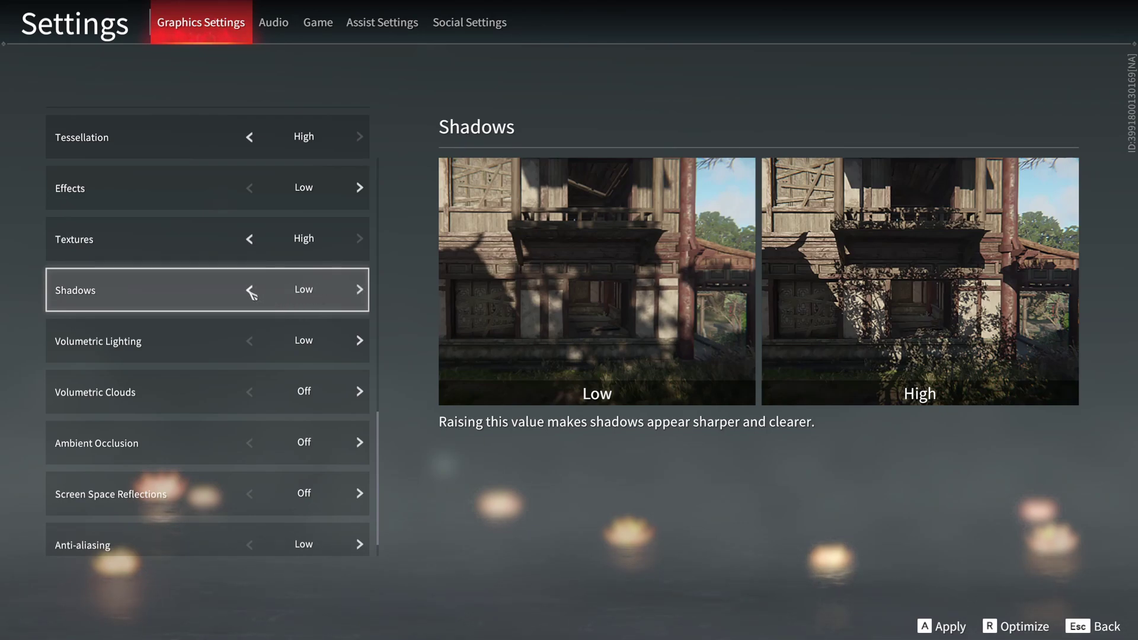
left_click(249, 289)
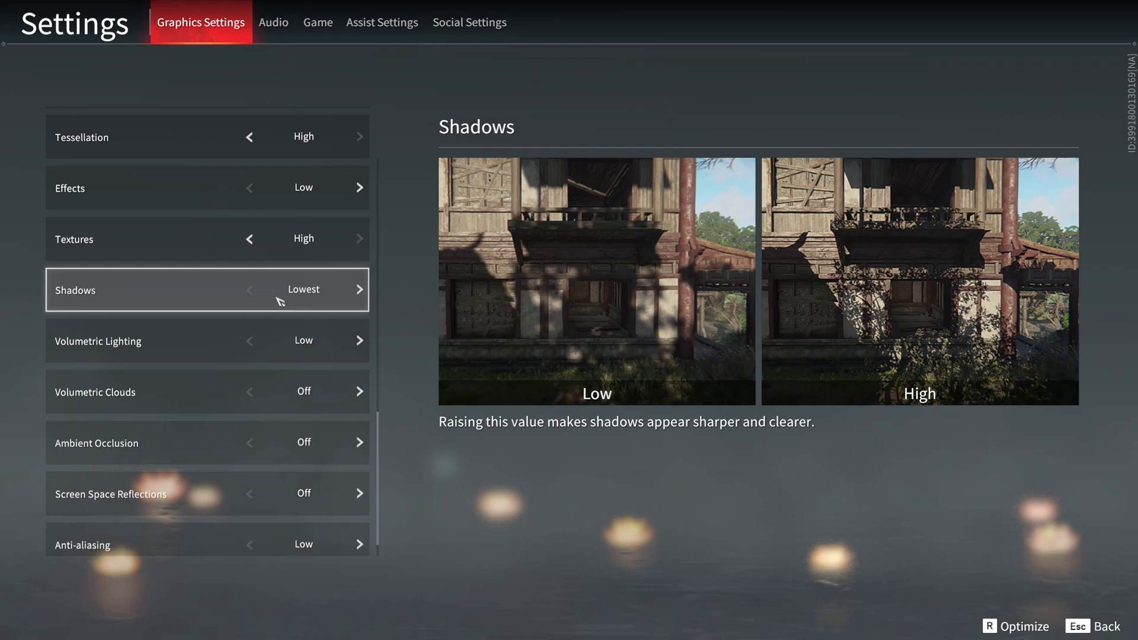
scroll(164, 338, "down", 1)
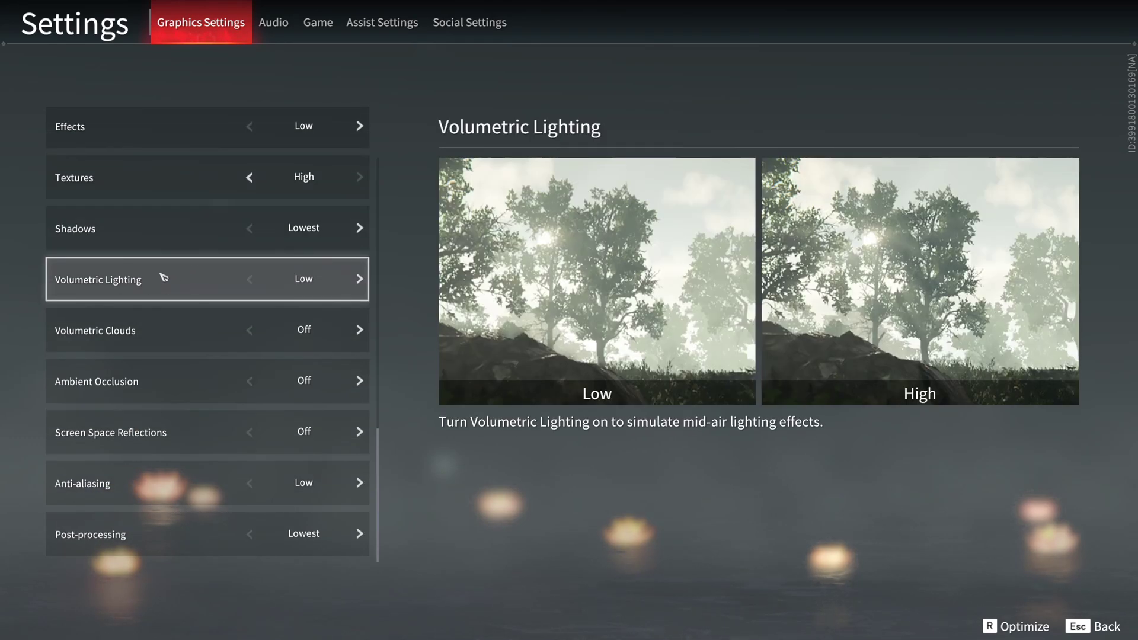
left_click(360, 280)
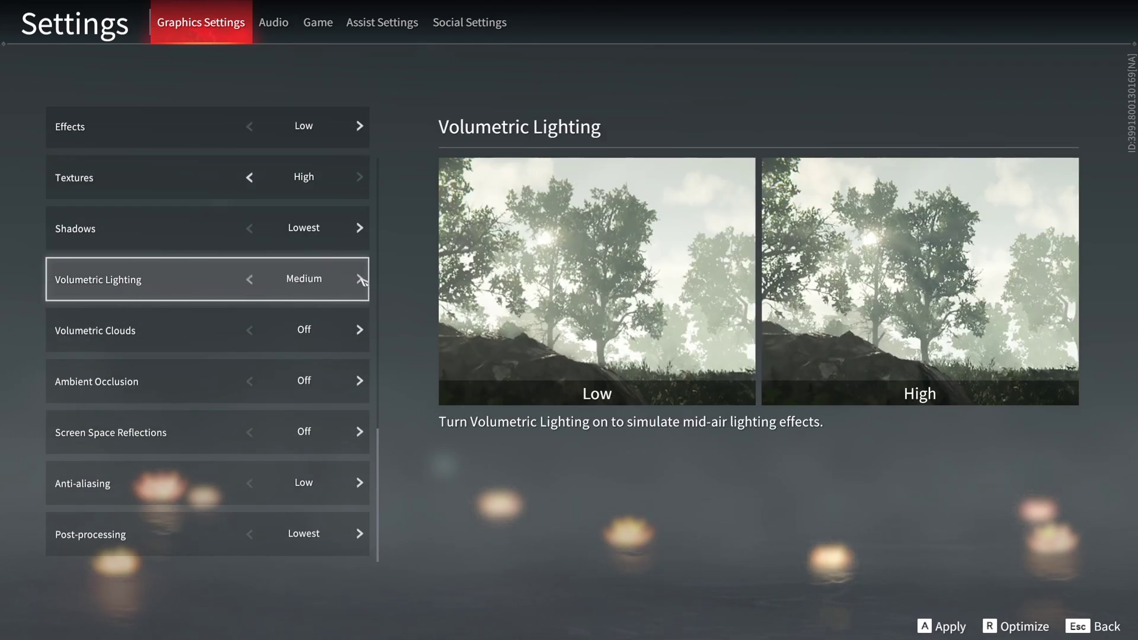
left_click(360, 280)
left_click(359, 280)
left_click(249, 279)
left_click(249, 280)
left_click(249, 280)
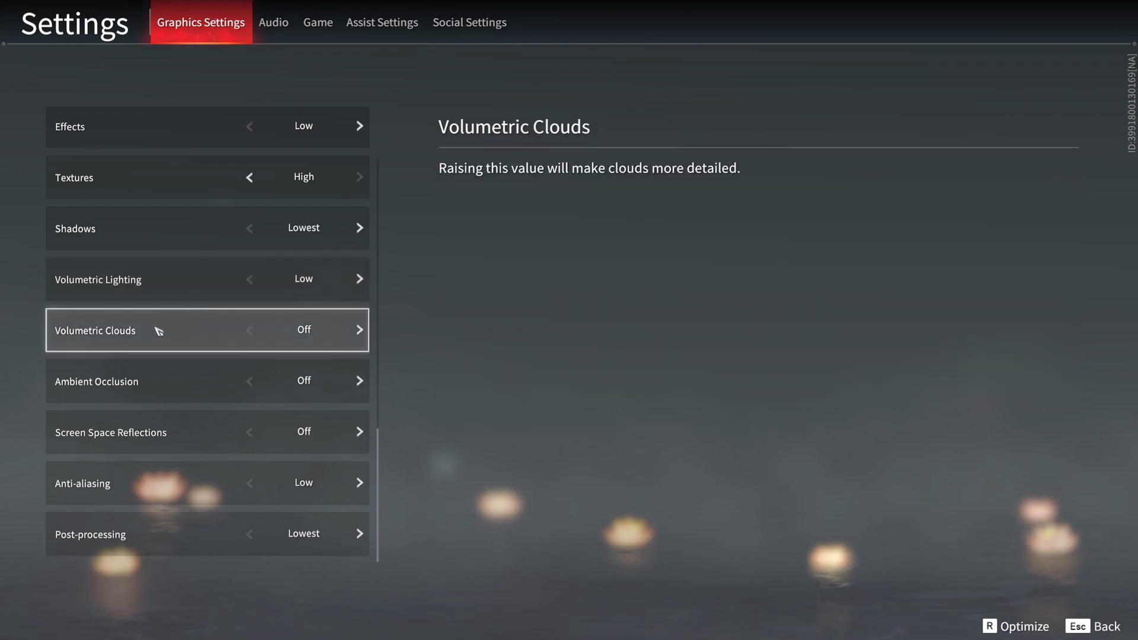
left_click(360, 331)
left_click(360, 331)
left_click(360, 330)
left_click(360, 331)
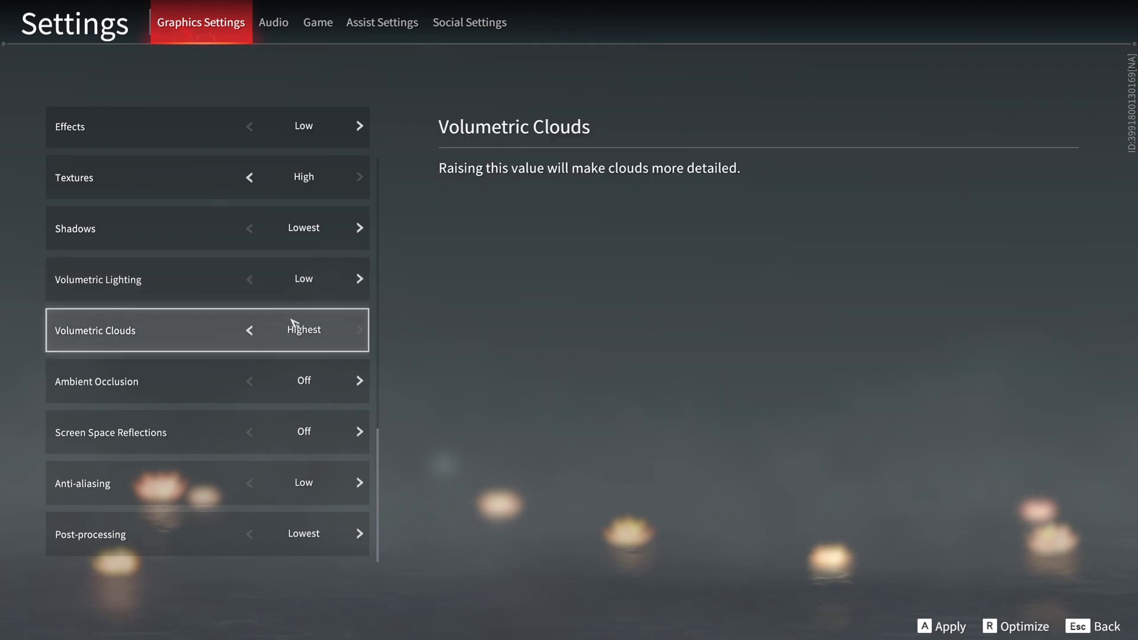
left_click(250, 330)
left_click(250, 330)
left_click(250, 330)
left_click(250, 330)
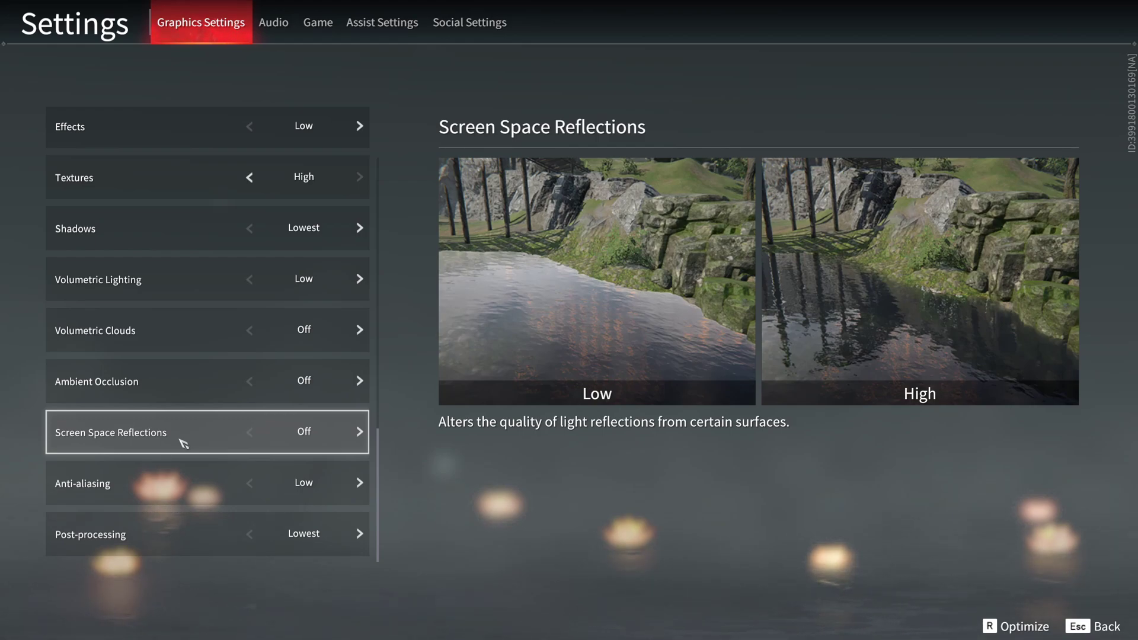
left_click(361, 433)
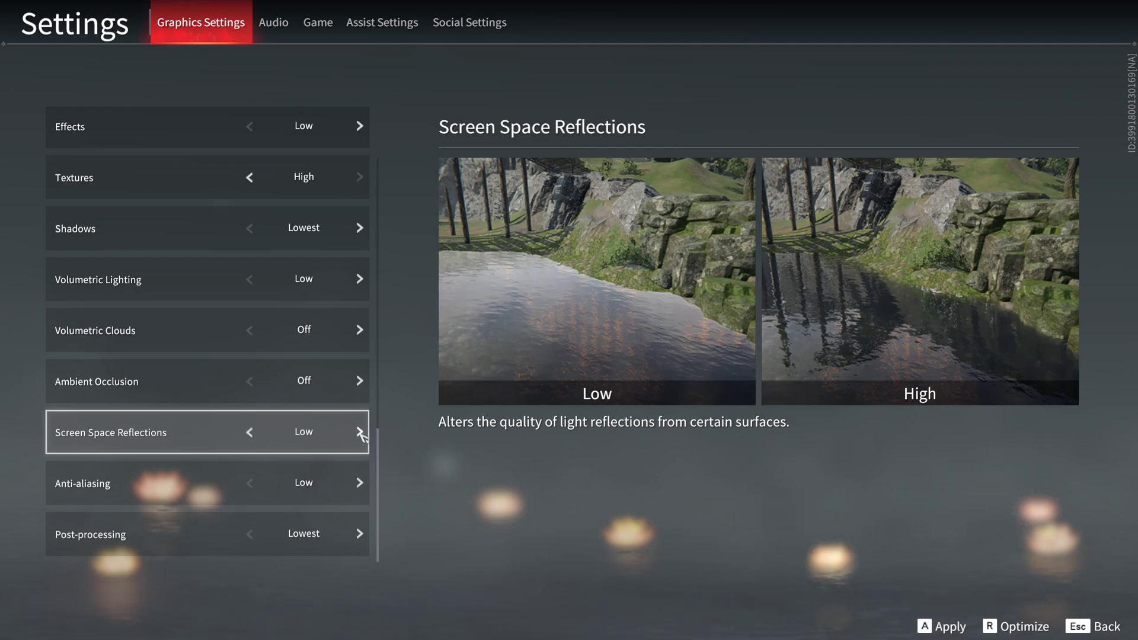
left_click(356, 433)
left_click(252, 433)
left_click(251, 433)
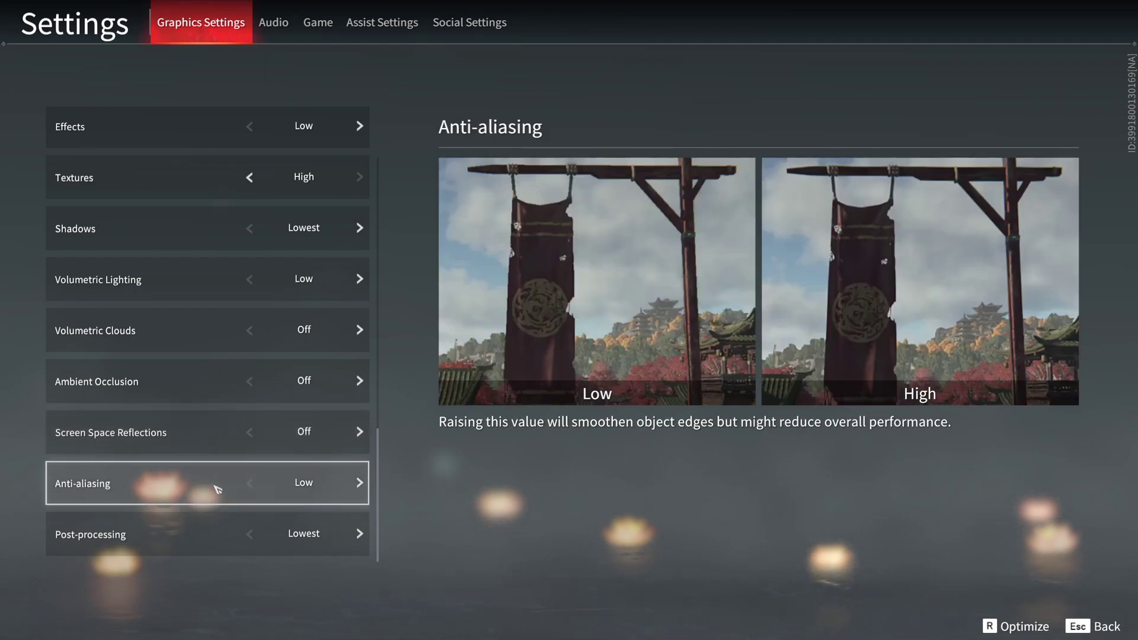